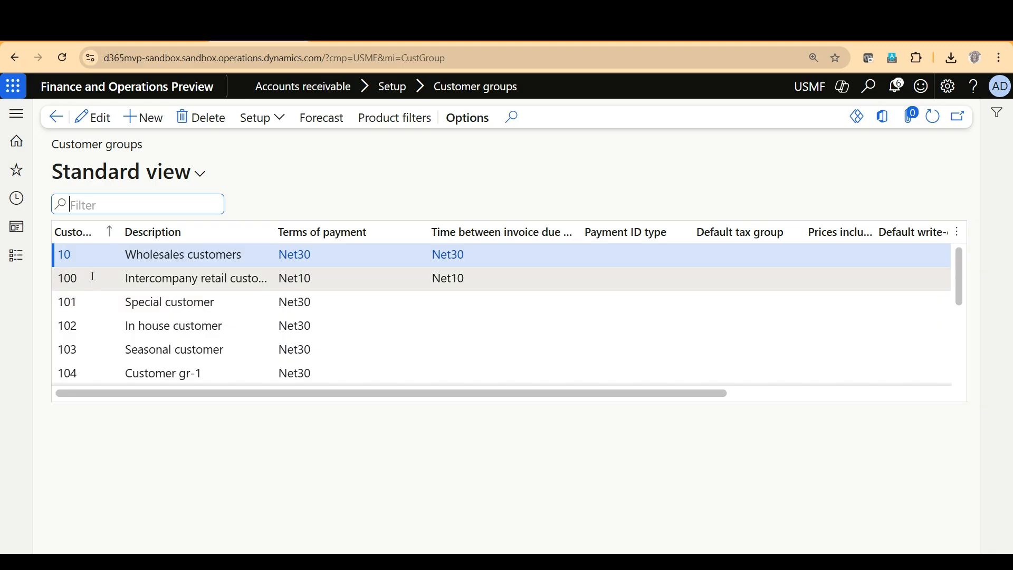
Look through the existing customer groups in the USMF company's Customer groups list.
scroll(97, 282, down, 5)
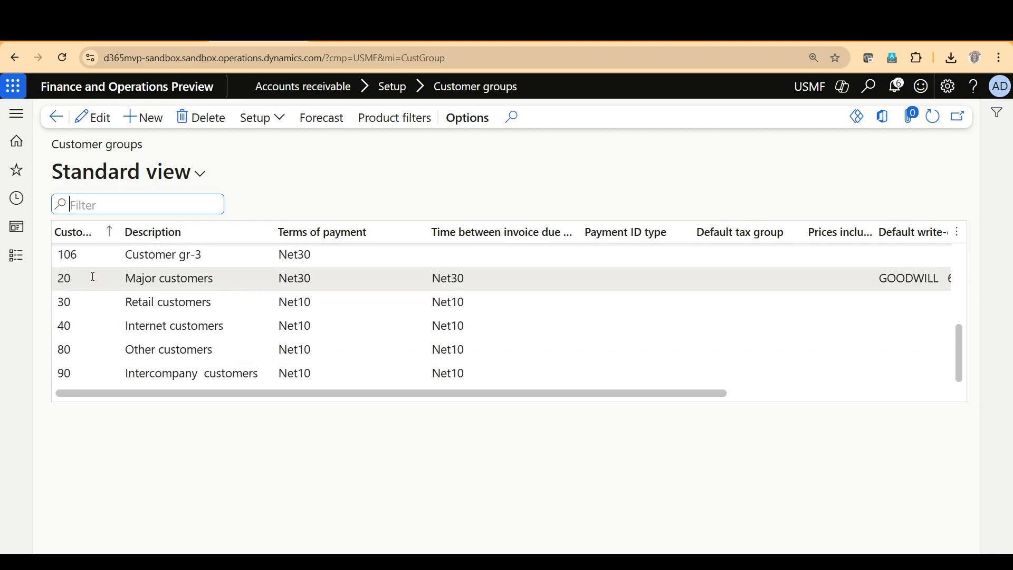
scroll(98, 339, up, 5)
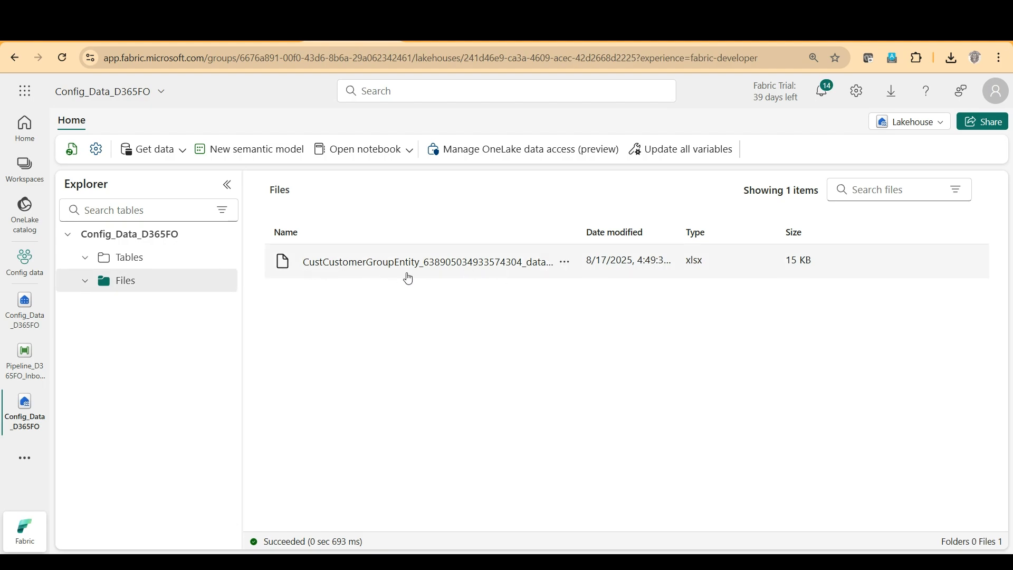
In the Fabric lakehouse Config_Data_D365FO, preview the CustCustomerGroupEntity Excel file and inspect its columns through to the last one.
click(387, 268)
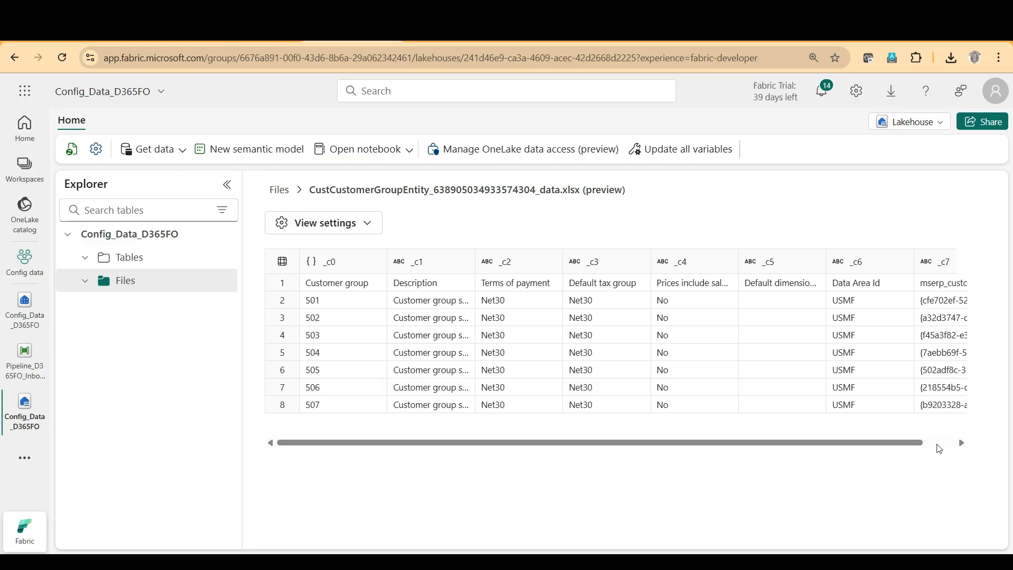
click(952, 446)
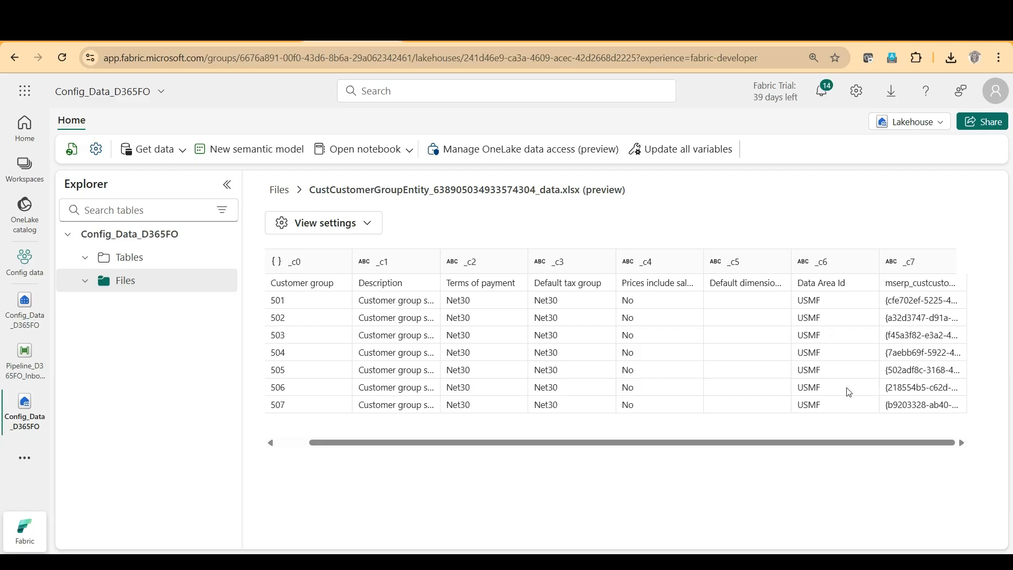
key(ctrl+plus)
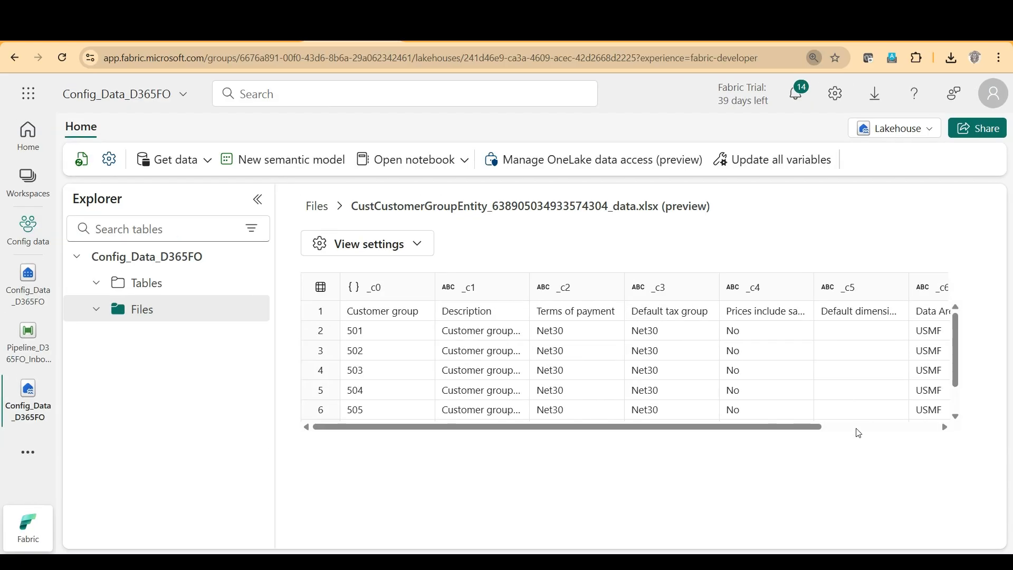
click(854, 430)
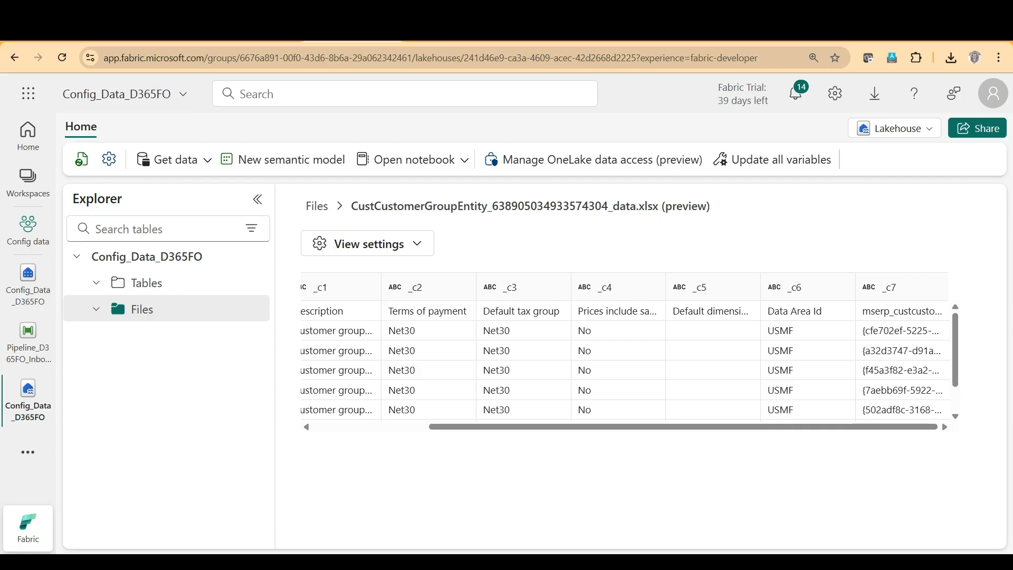
Switch to the Power Platform admin center, open the d365mvp-sandbox environment URL, and launch the Power Platform Environment Settings app.
click(165, 30)
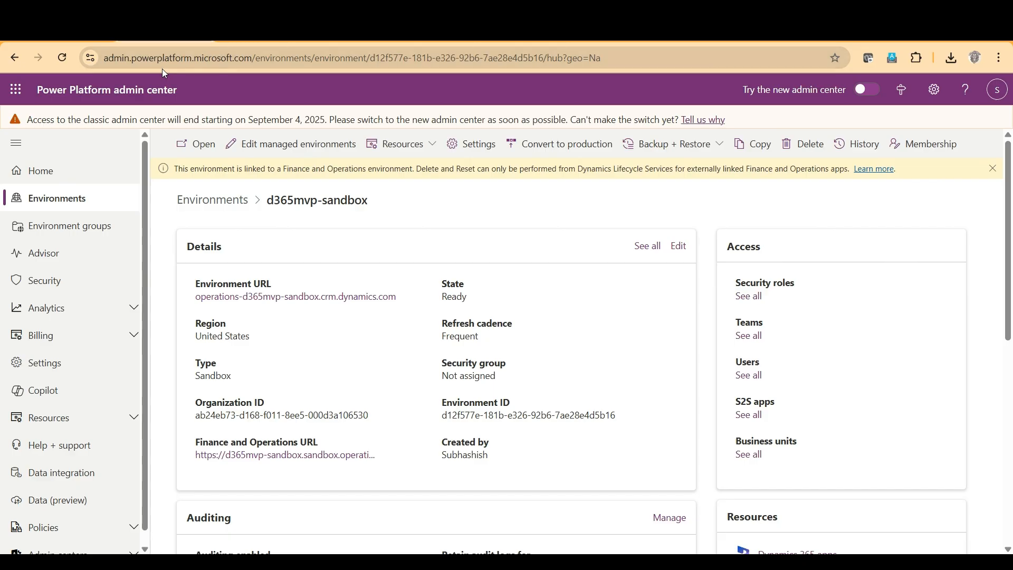
click(276, 297)
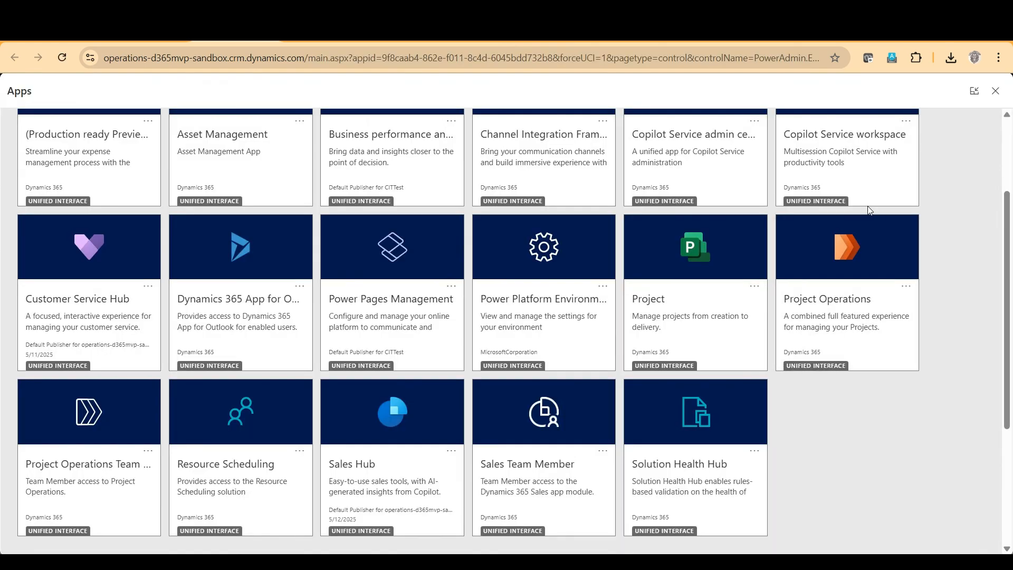
click(514, 305)
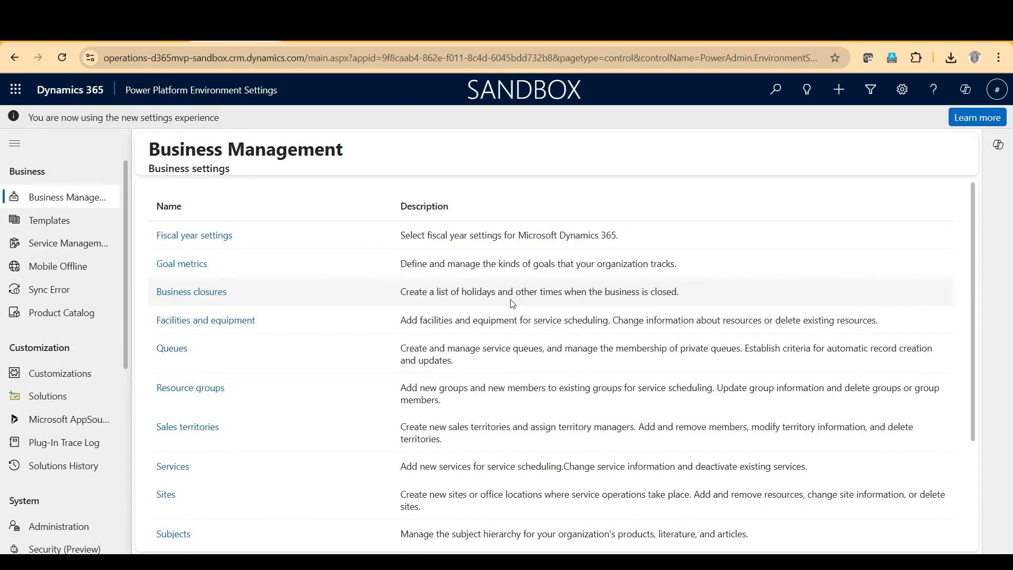
Go to the virtual entity data sources in the system administration area and open the Finance and Operations data source.
scroll(73, 353, down, 5)
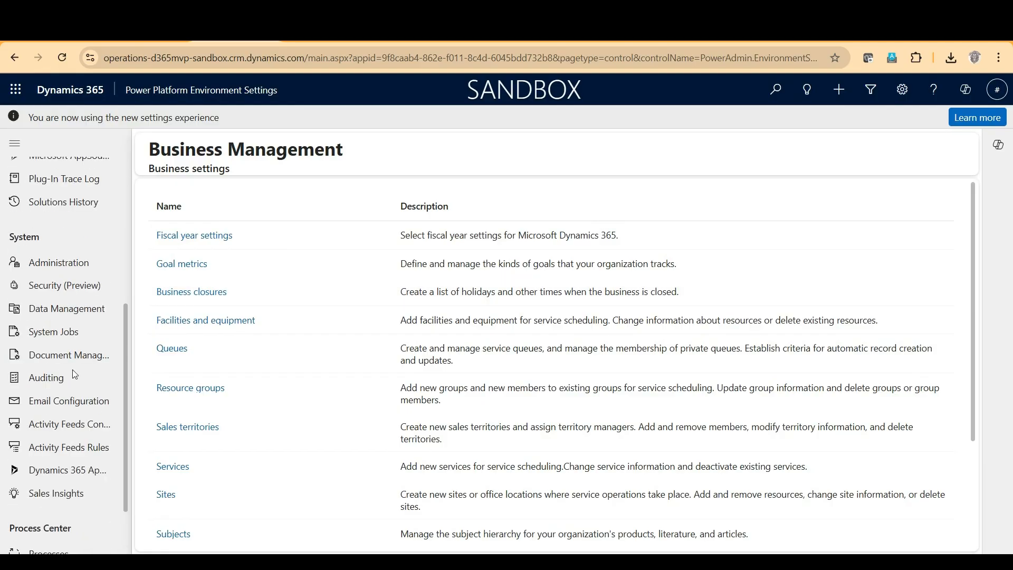
click(81, 266)
scroll(276, 292, down, 1)
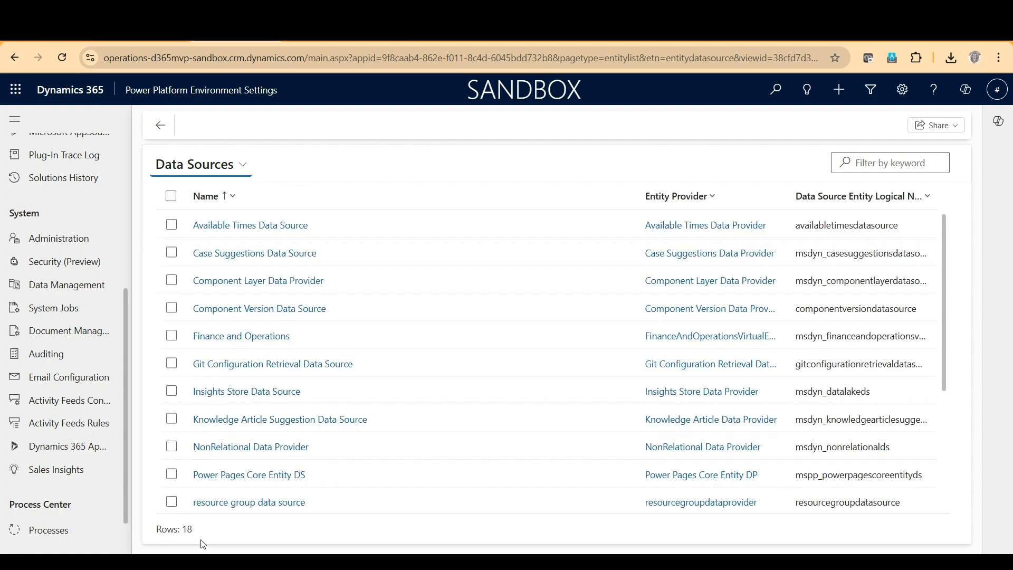
scroll(327, 428, down, 4)
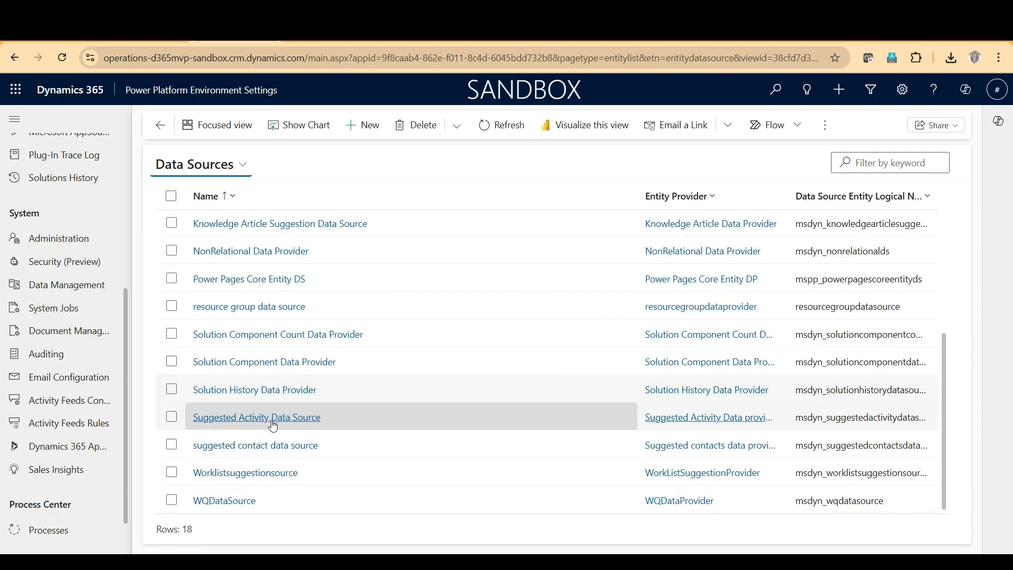
scroll(318, 461, up, 4)
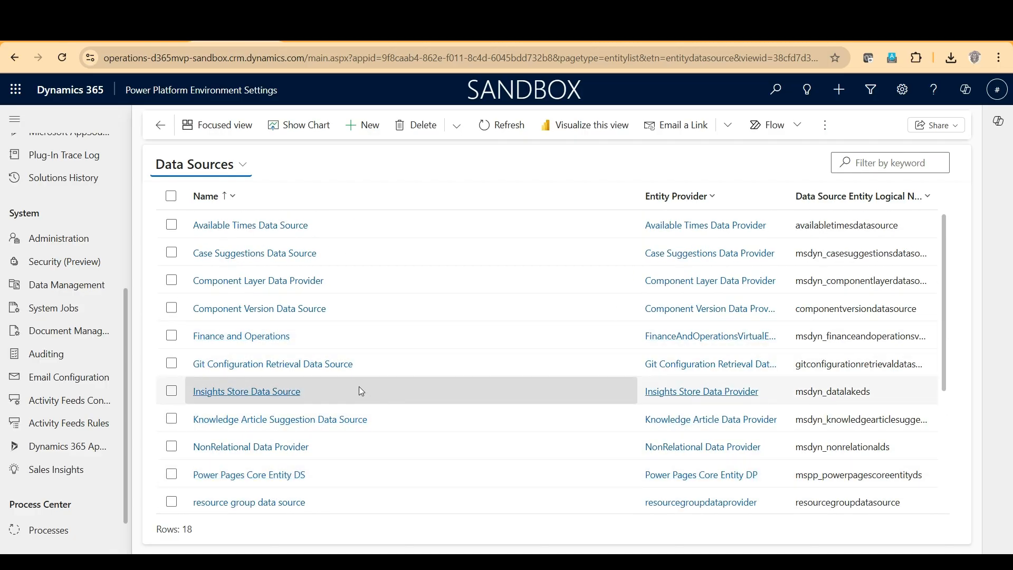
click(236, 338)
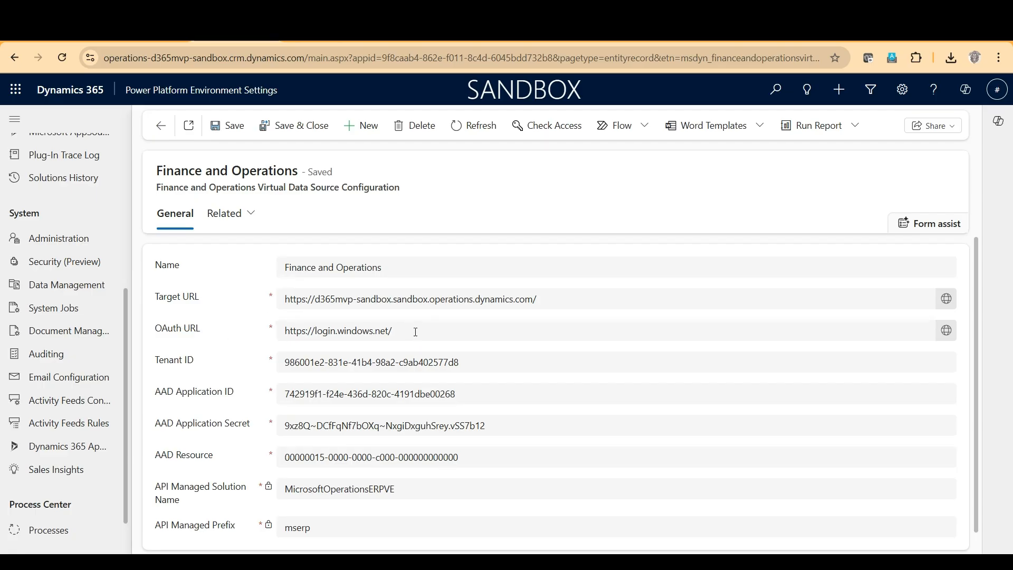
Review the data source's OAuth URL, tenant ID, AAD application ID, application secret and AAD resource, then save and close the record.
drag(392, 330, 272, 327)
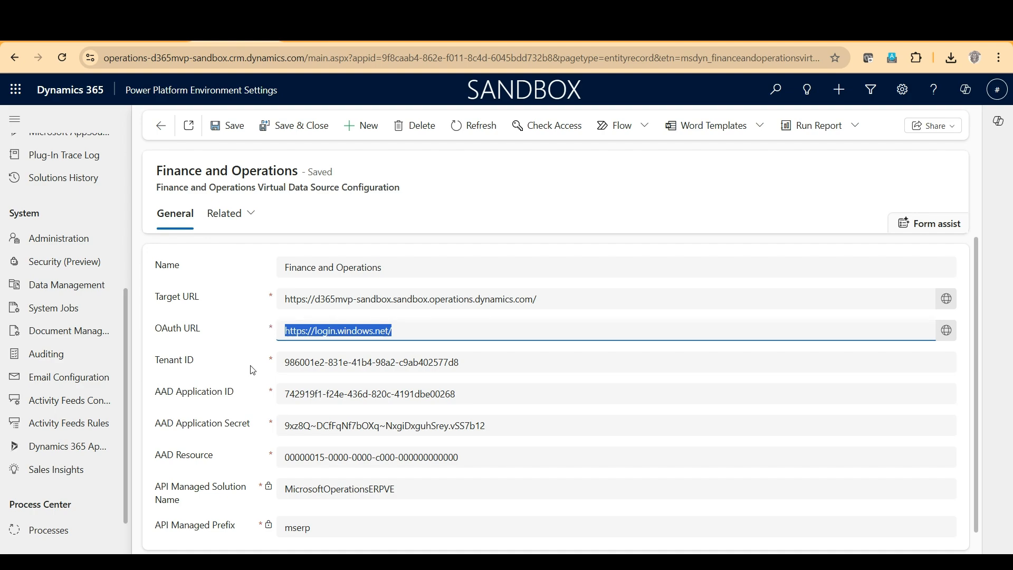
click(292, 365)
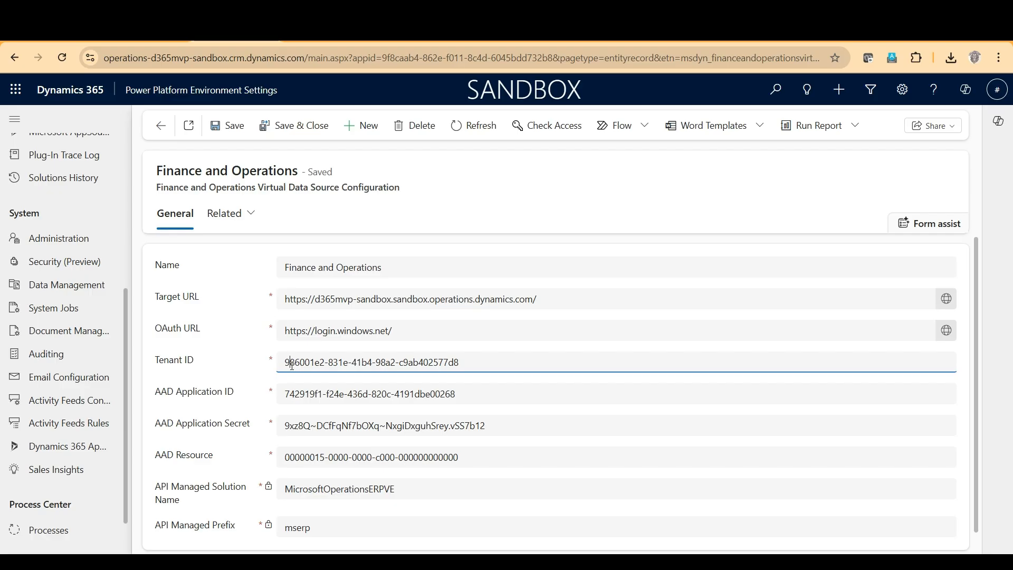
click(305, 395)
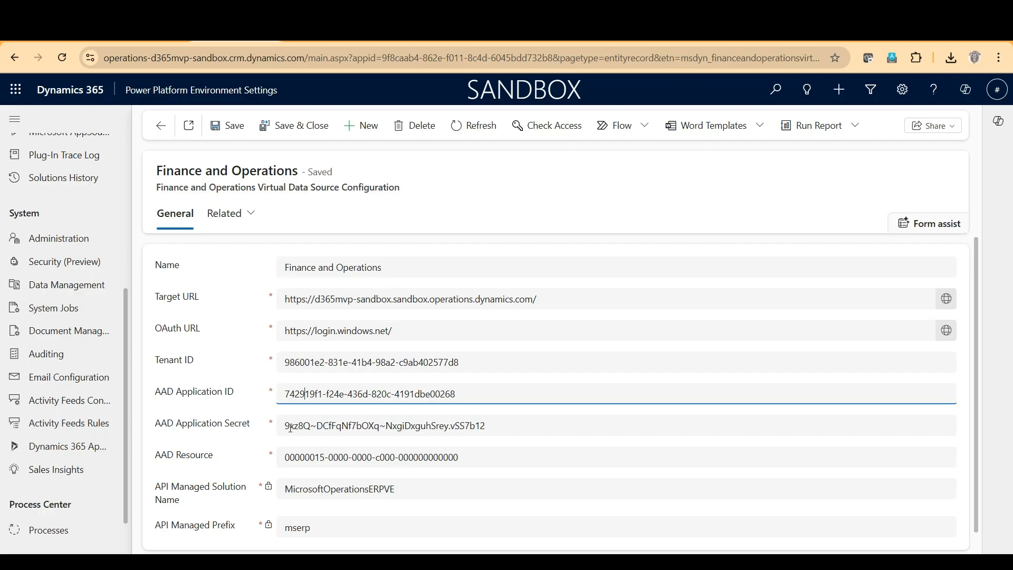
drag(286, 428, 499, 429)
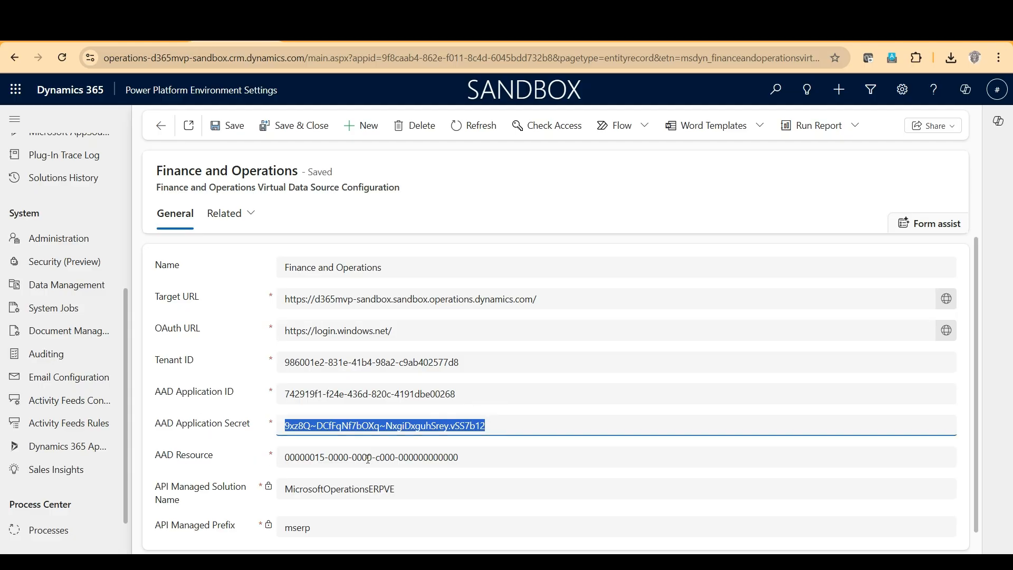
drag(490, 463, 270, 464)
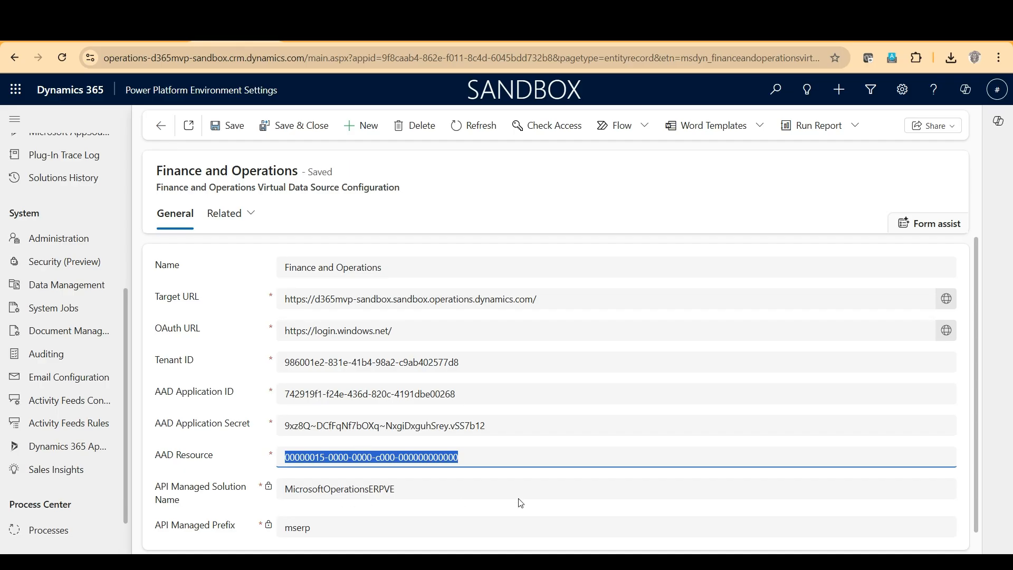
scroll(427, 487, down, 1)
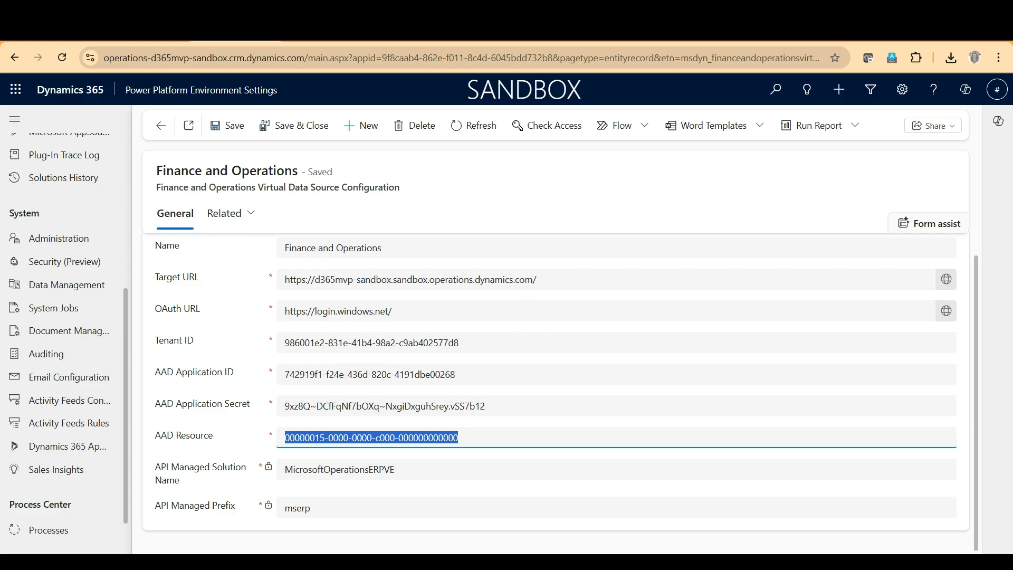
click(322, 134)
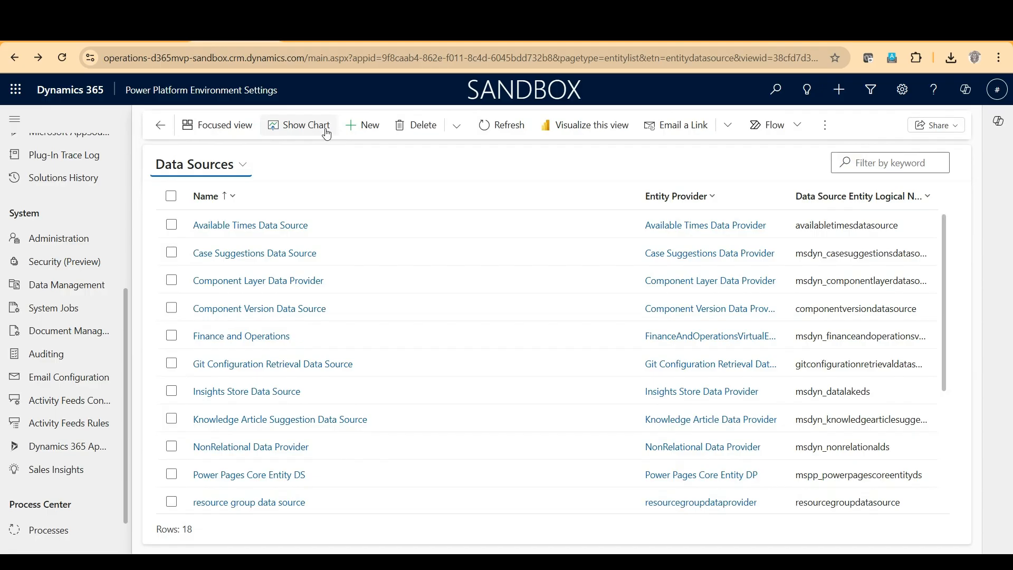
Open the classic Advanced Find from the environment settings app.
click(901, 91)
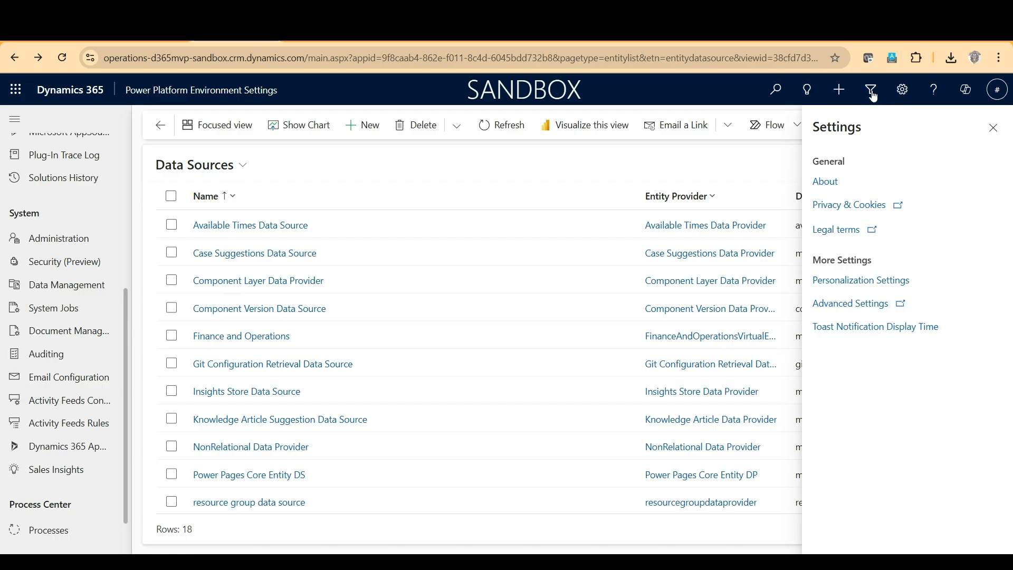
click(873, 96)
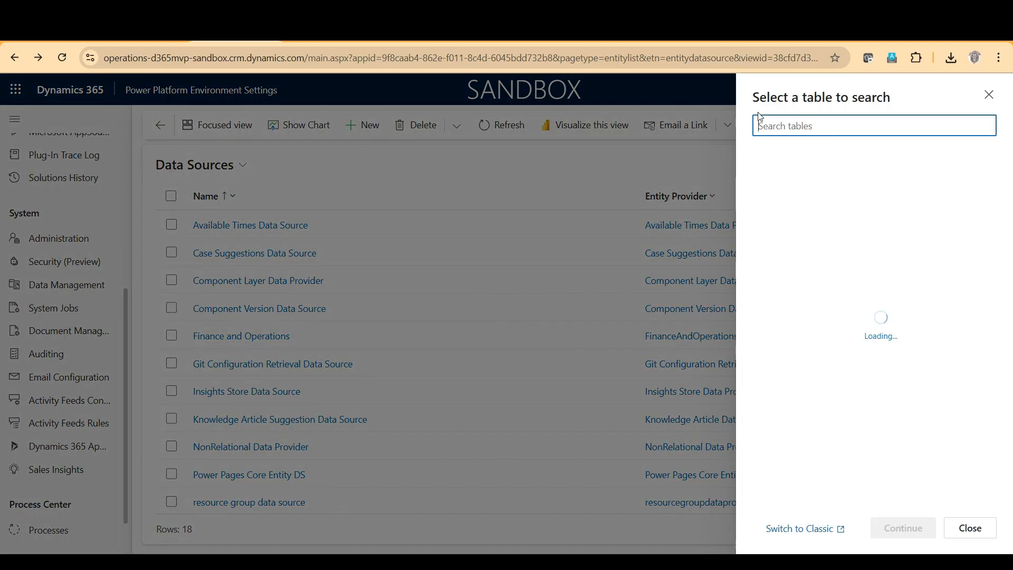
click(792, 529)
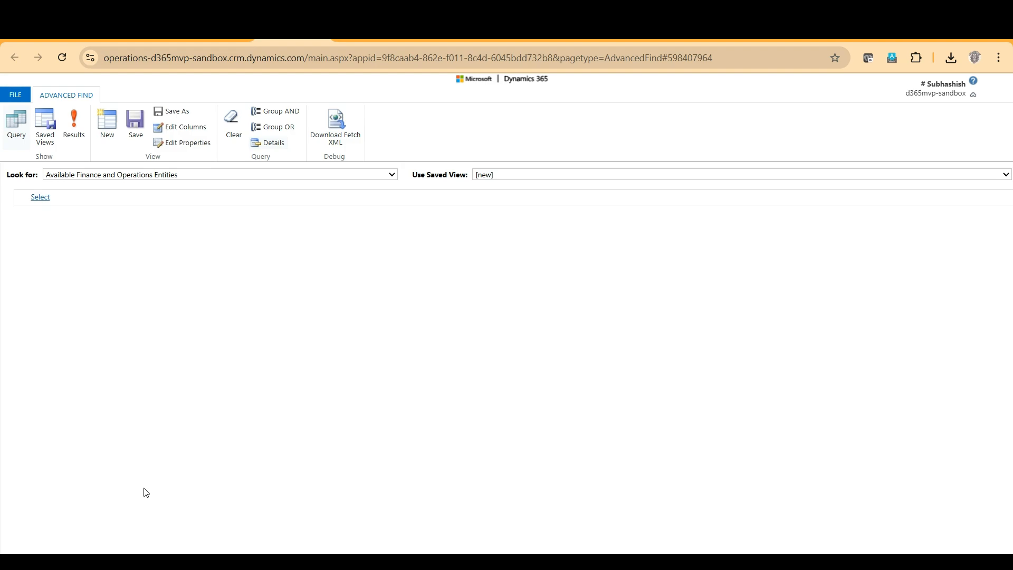
Search Available Finance and Operations Entities with the condition Name Contains "Customer Group".
click(42, 197)
click(71, 242)
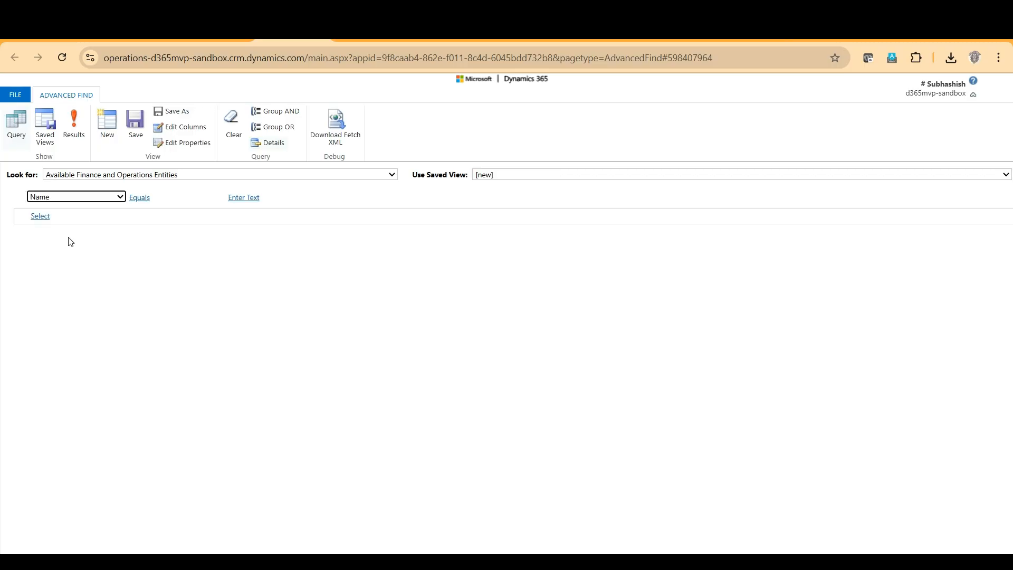
click(169, 195)
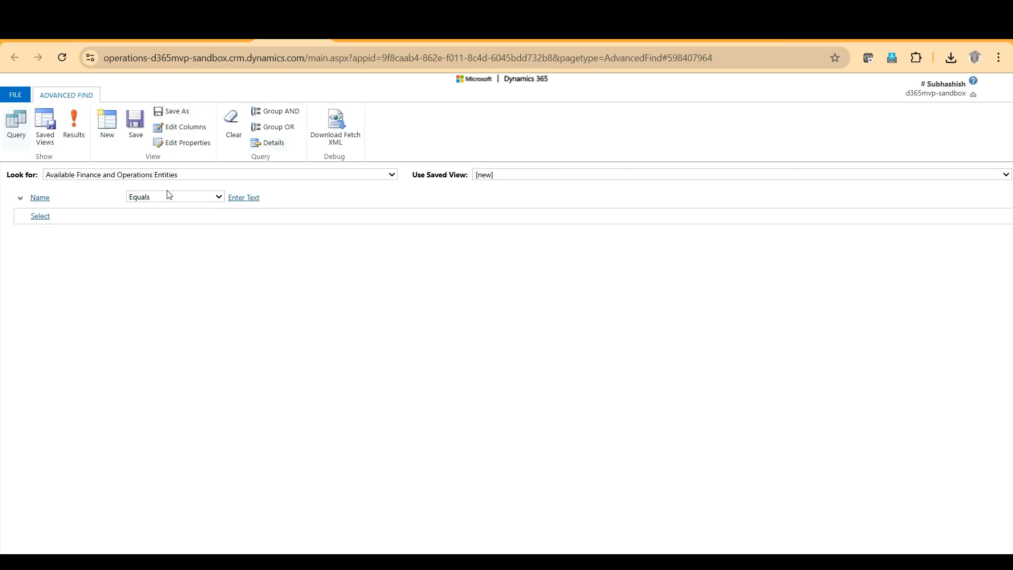
click(168, 195)
click(164, 248)
click(246, 198)
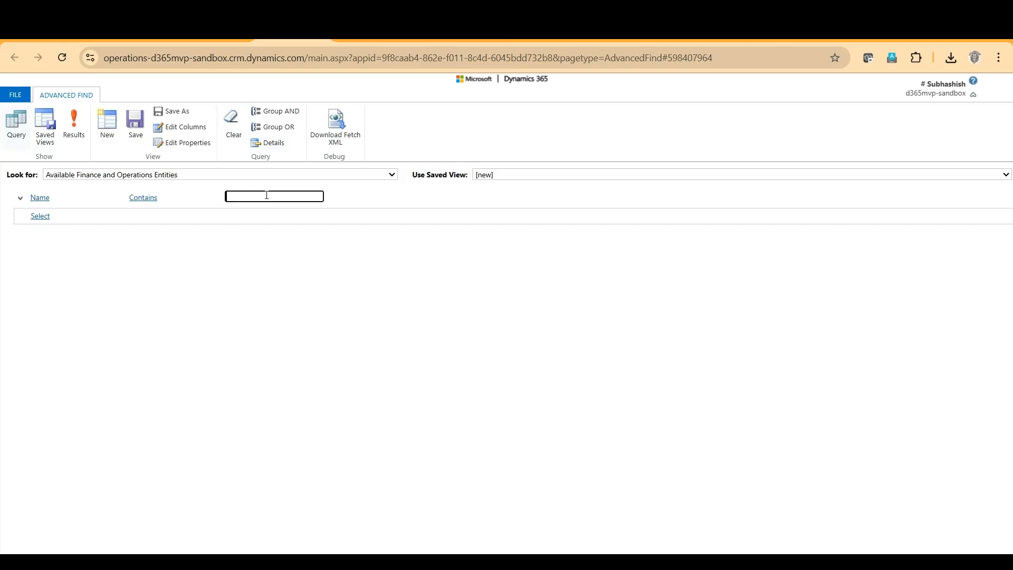
text(Customer Group)
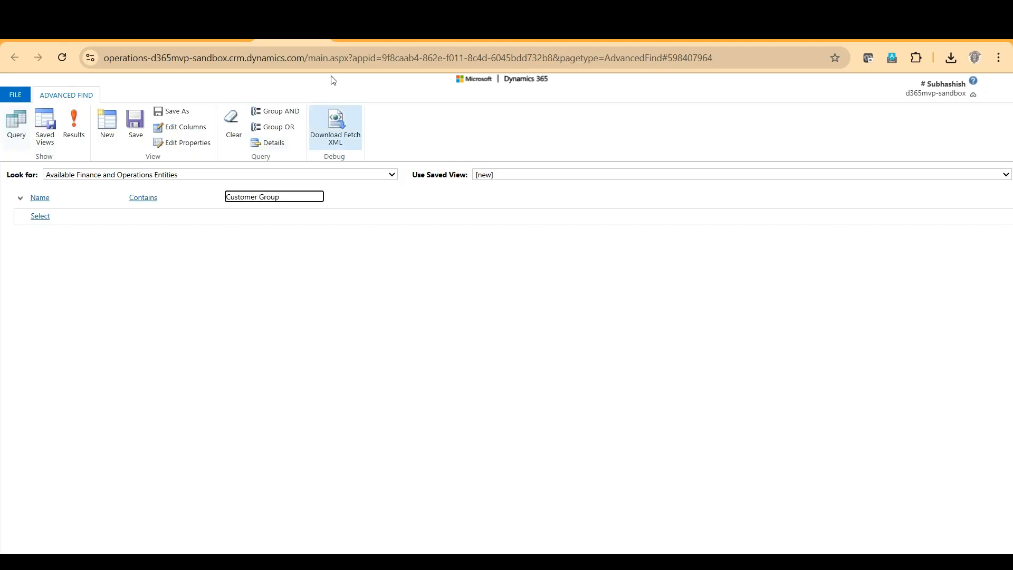
click(80, 124)
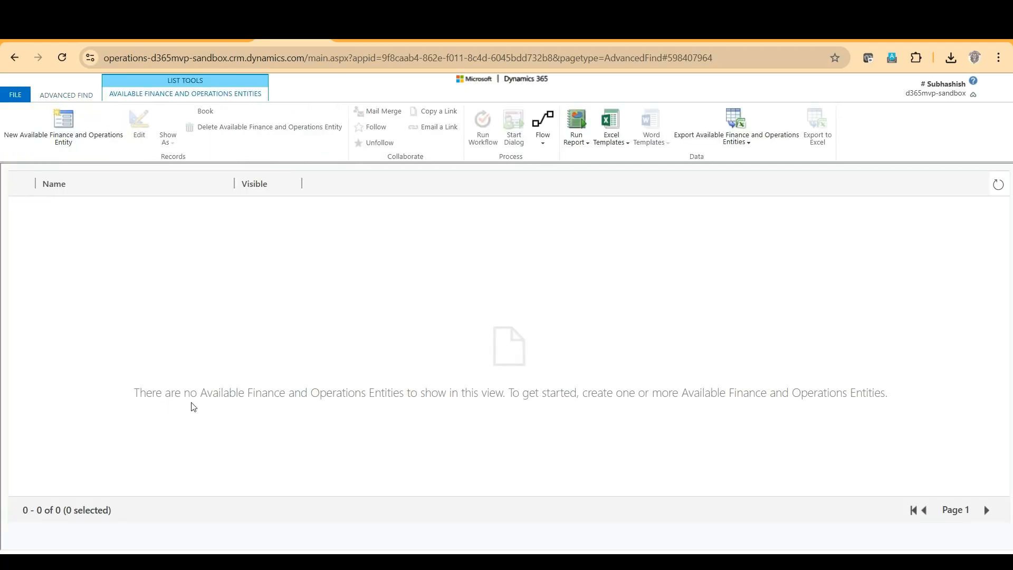
Change the Name Contains condition to "Custcustomer" and run the entity search again.
click(59, 98)
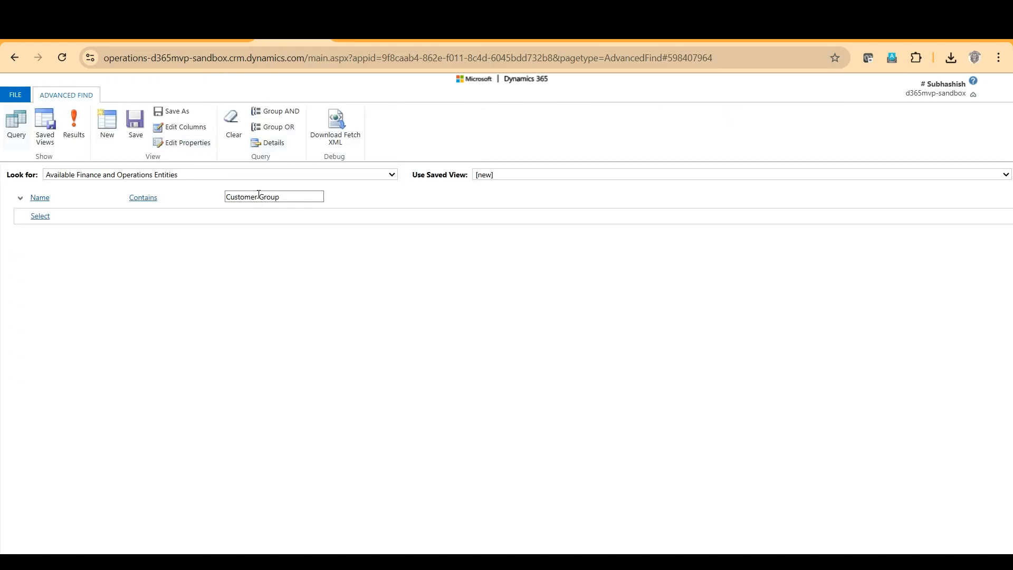
click(258, 196)
key(BackSpace)
key(BackSpace)
key(BackSpace)
key(BackSpace)
key(BackSpace)
text(customer)
key(shift+End)
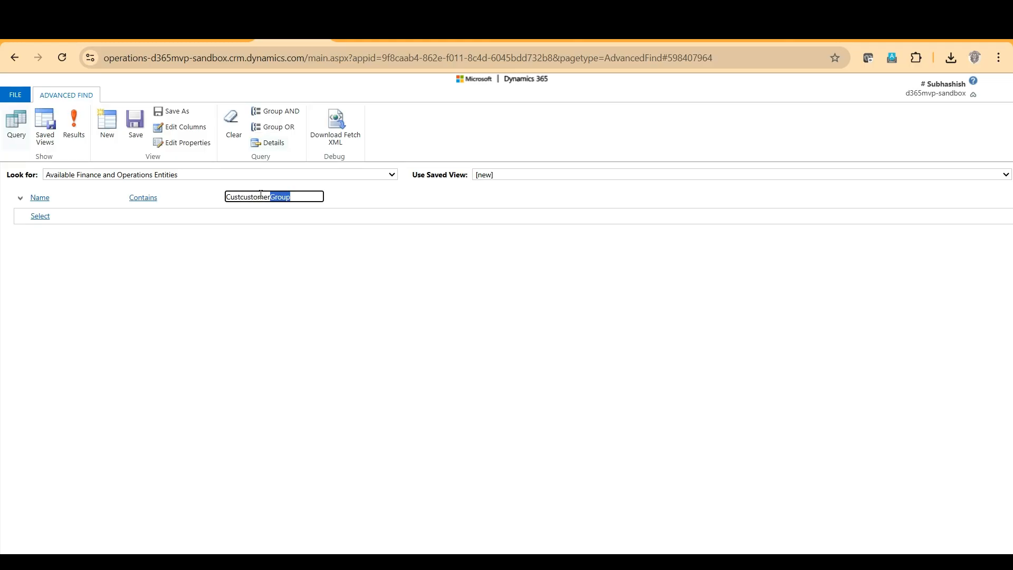
key(Delete)
click(80, 130)
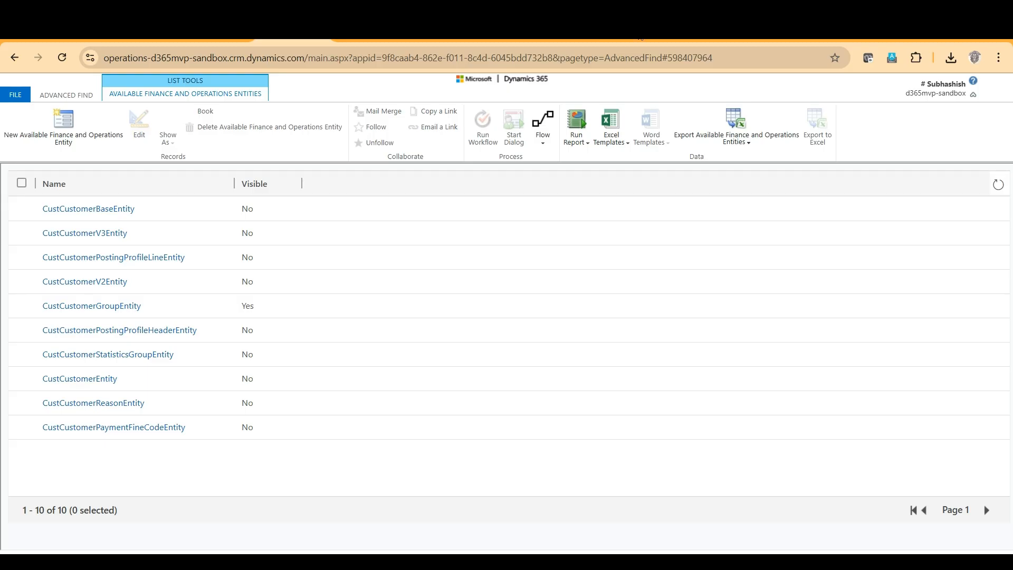
Switch to Power Apps and look through the properties and rows of the Customer groups (mserp) virtual table.
click(676, 30)
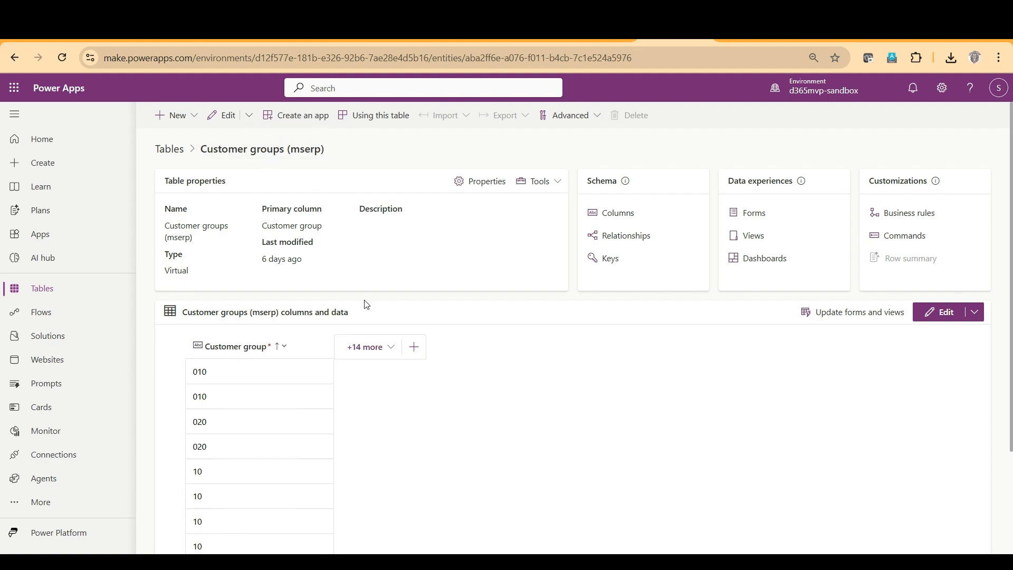
scroll(267, 441, down, 3)
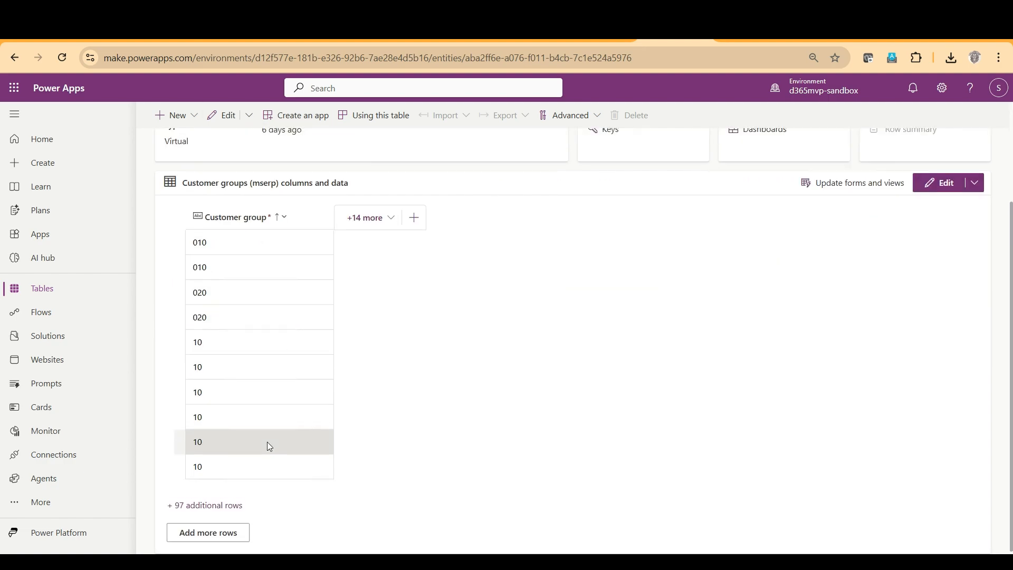
scroll(267, 441, up, 3)
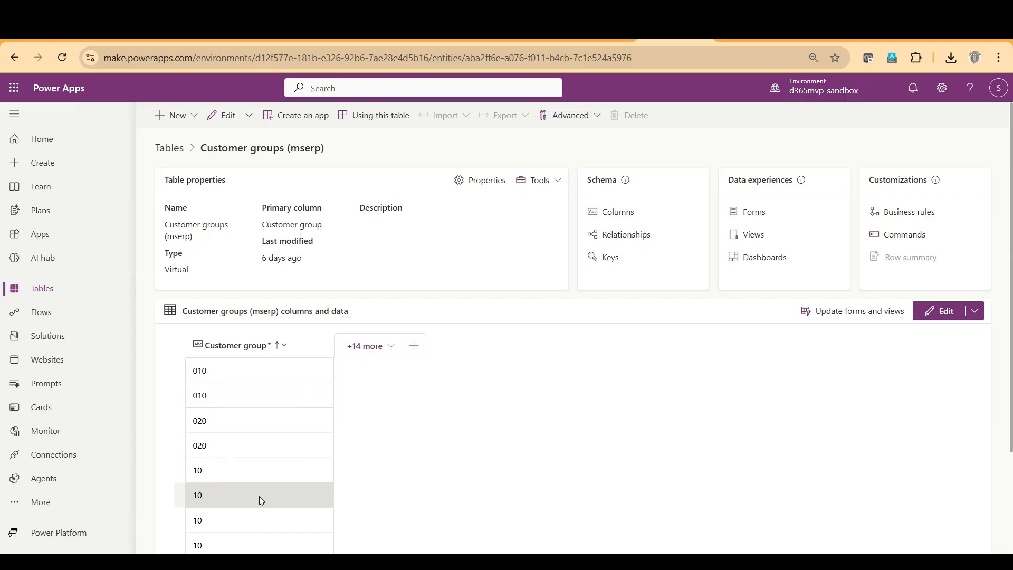
Look through the Customer groups (mserp) rows, then switch to Fabric and look across the columns of the CustCustomerGroupEntity file preview.
scroll(261, 500, down, 3)
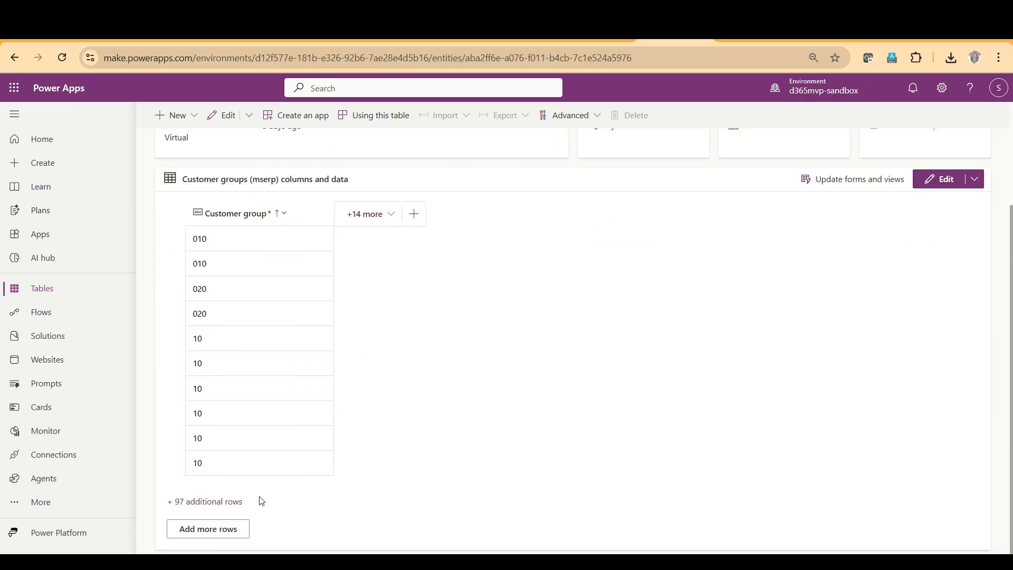
scroll(256, 496, up, 3)
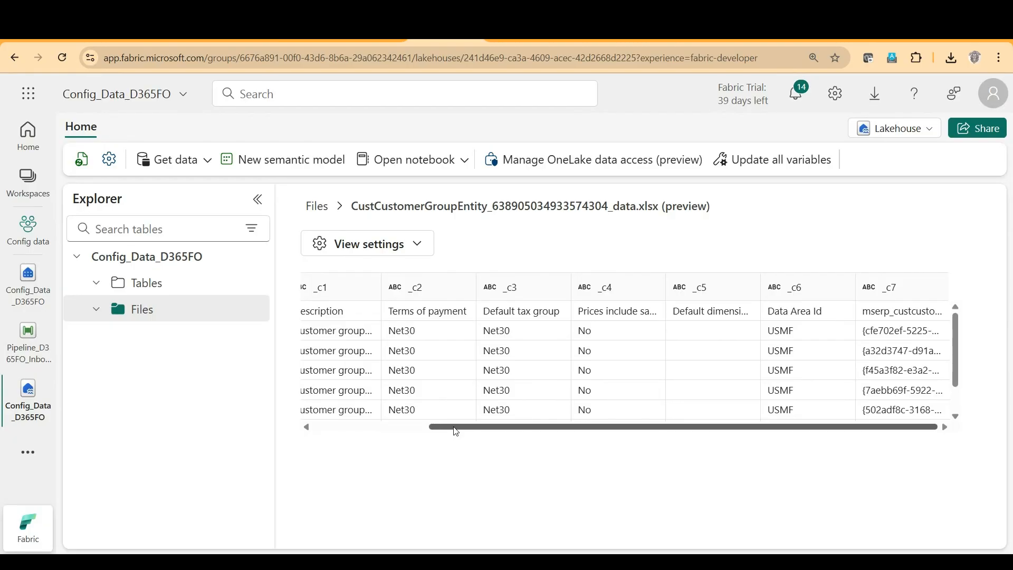
drag(456, 432, 372, 431)
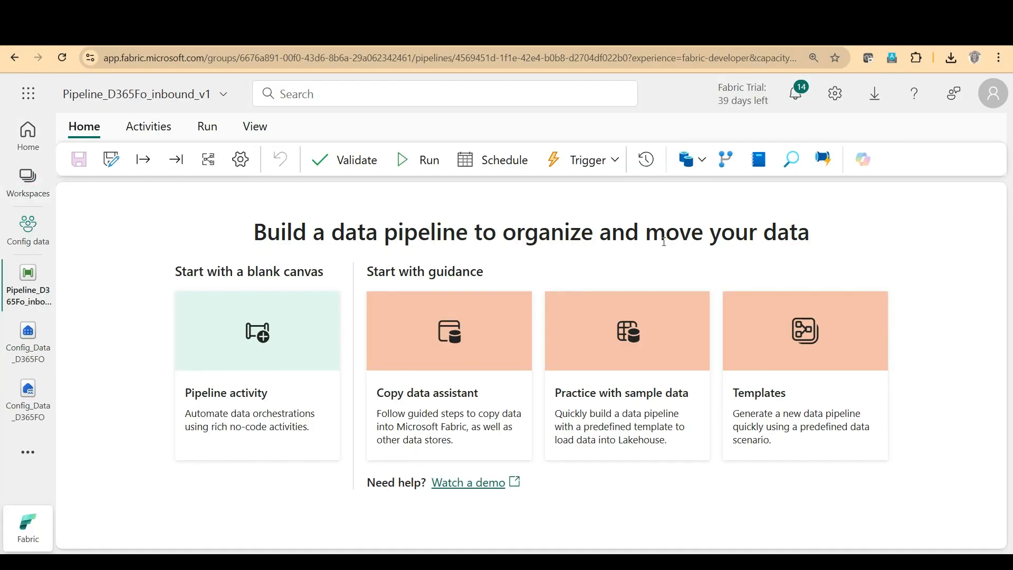
Start the Copy data assistant in Pipeline_D365Fo_inbound_v1 and choose the Config_Data_D365FO lakehouse as the data source.
click(404, 336)
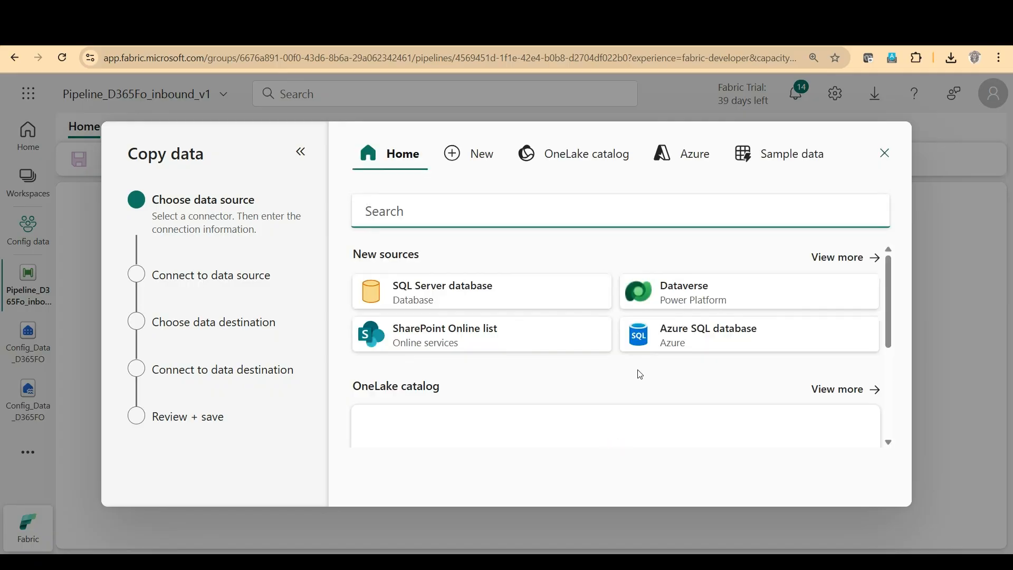
scroll(639, 374, down, 1)
scroll(640, 374, down, 1)
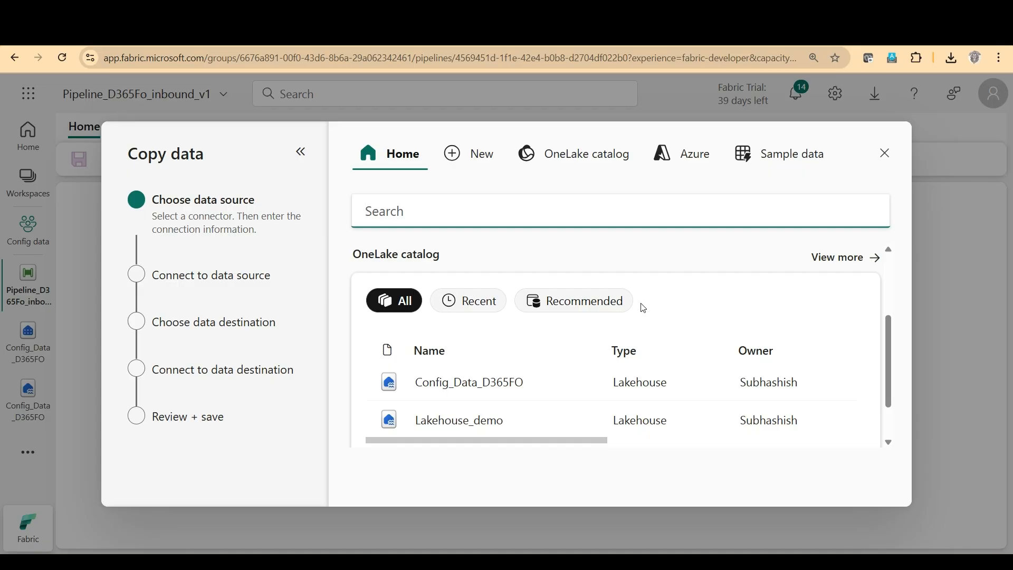
click(437, 388)
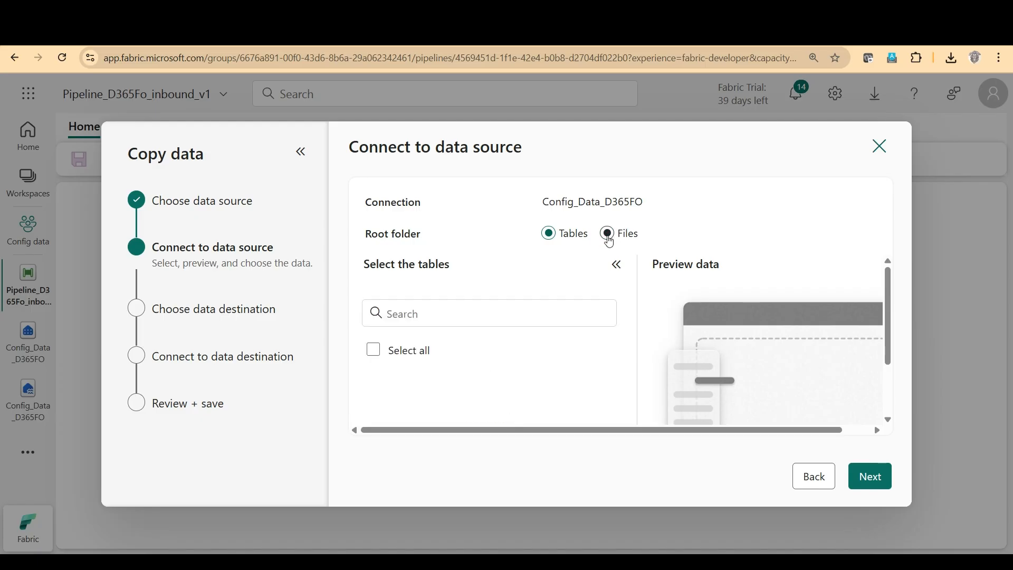
Set the root folder to Files, select the CustCustomerGroupEntity Excel file and set the sheet name to Customer groups.
click(609, 236)
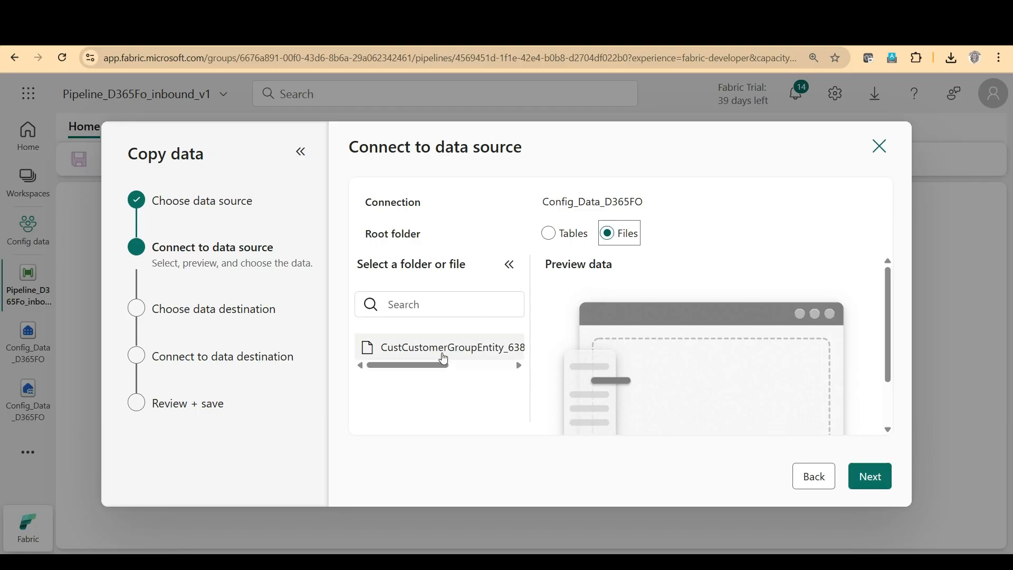
click(443, 354)
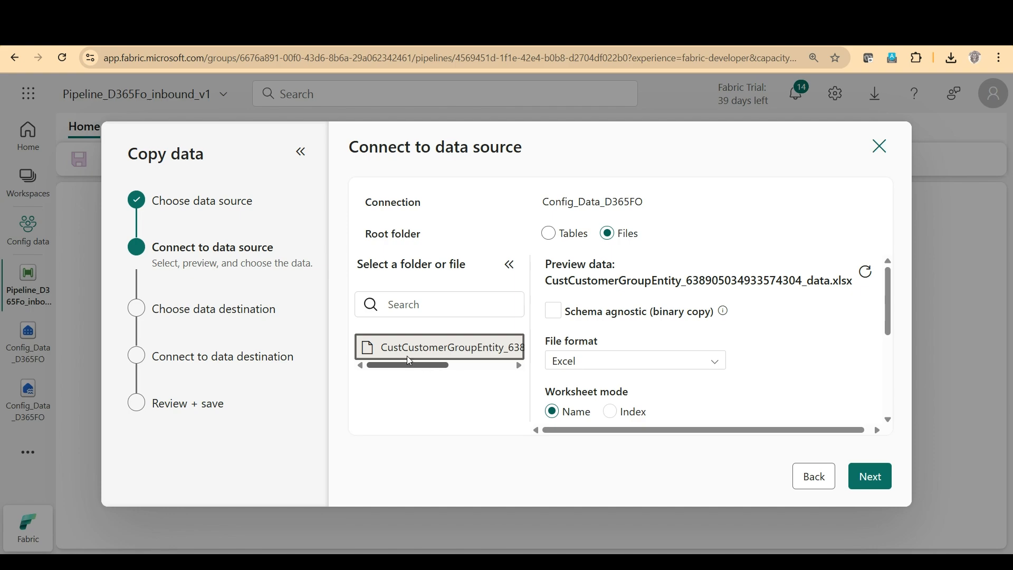
mouse_move(889, 312)
mouse_down()
mouse_move(889, 375)
mouse_move(883, 289)
mouse_move(886, 324)
mouse_up()
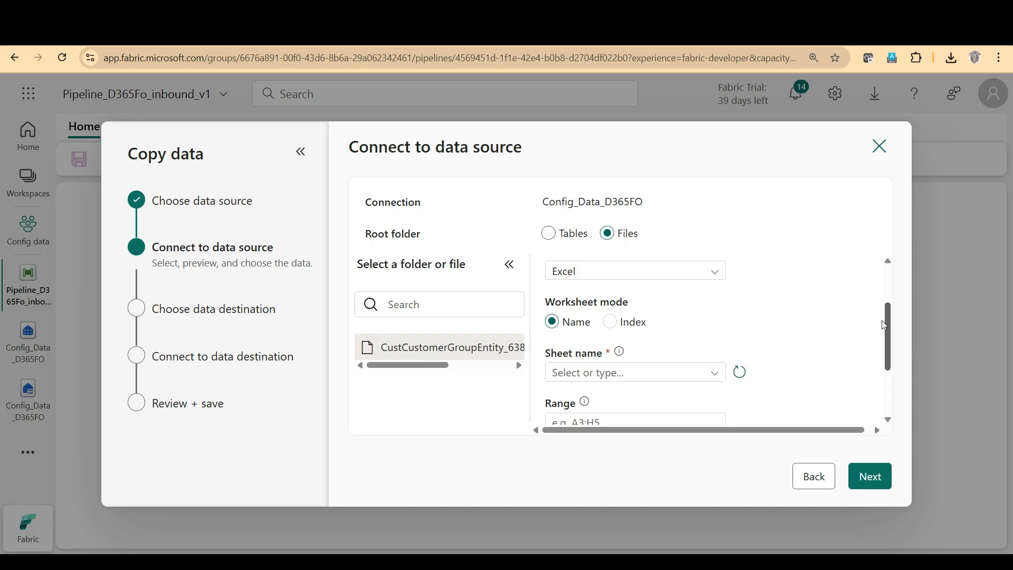
click(726, 380)
click(652, 399)
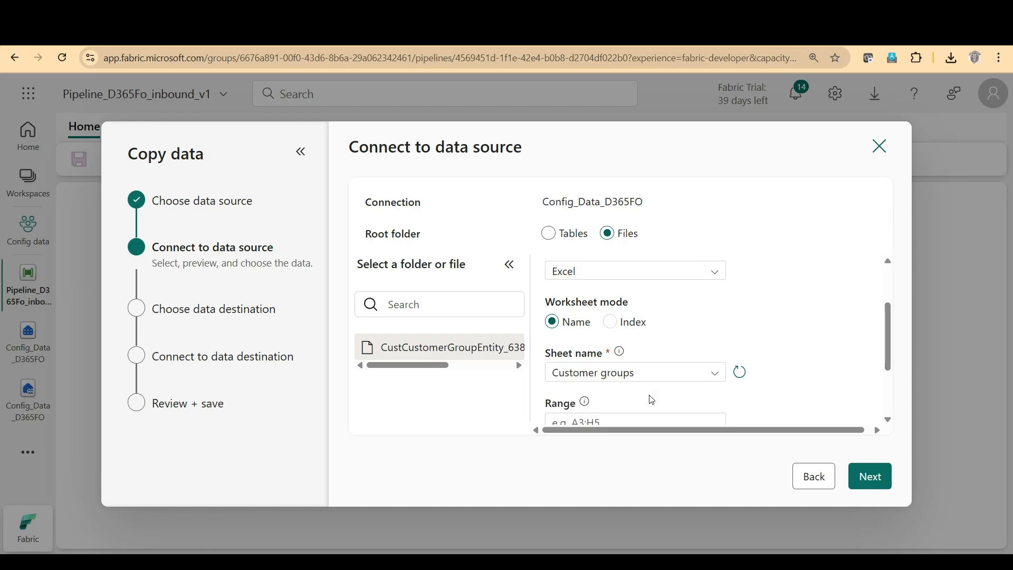
Enable First row as header for the source sheet, check the data preview and continue to the destination choice.
scroll(842, 345, down, 2)
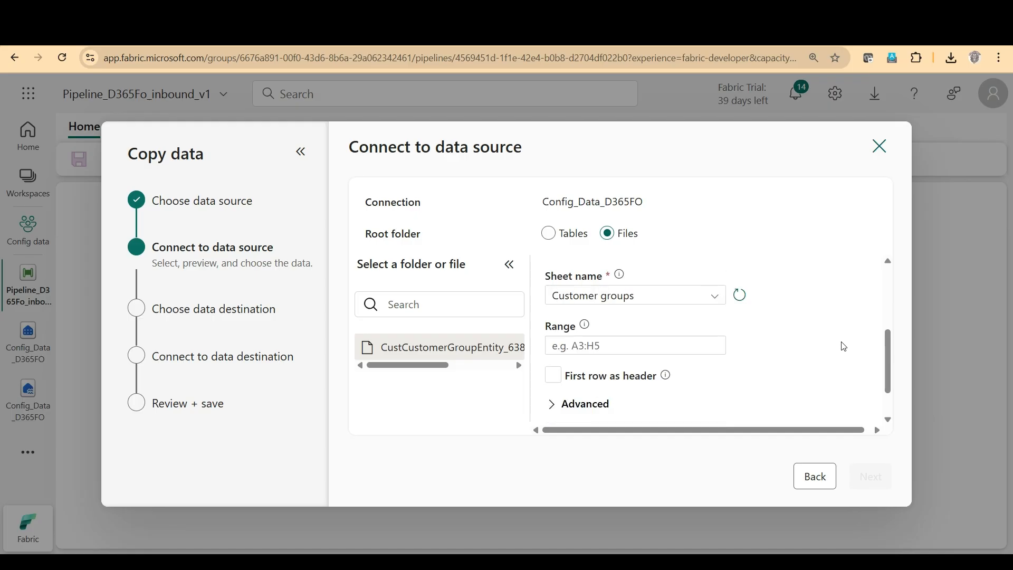
scroll(843, 347, down, 1)
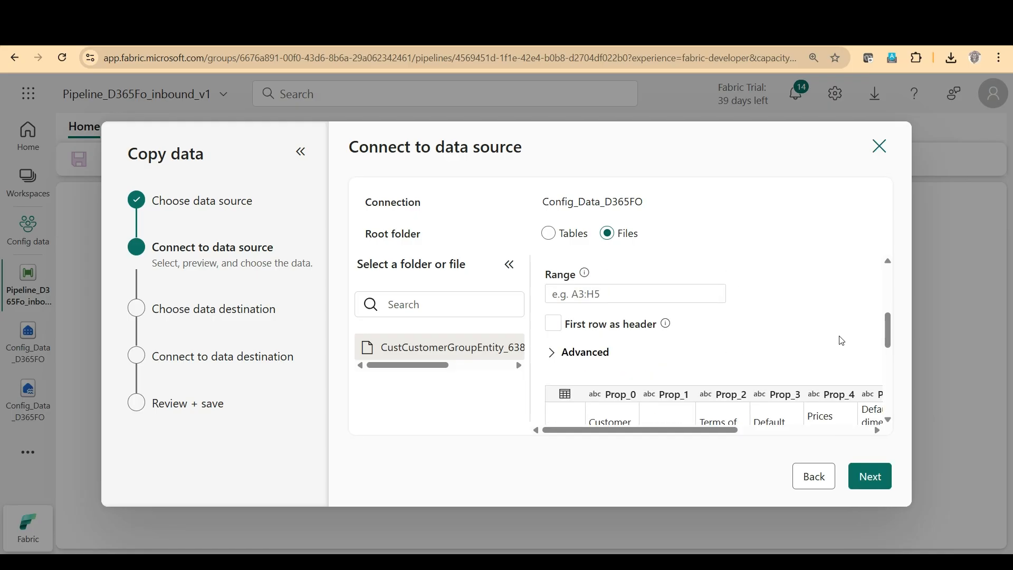
scroll(812, 321, down, 3)
scroll(812, 321, up, 3)
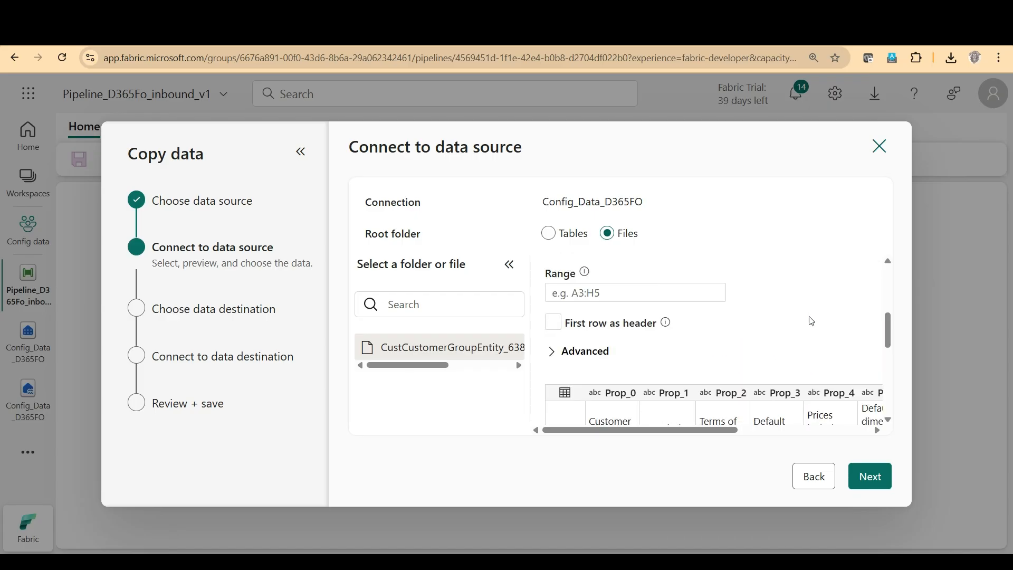
scroll(811, 320, down, 3)
scroll(812, 321, up, 3)
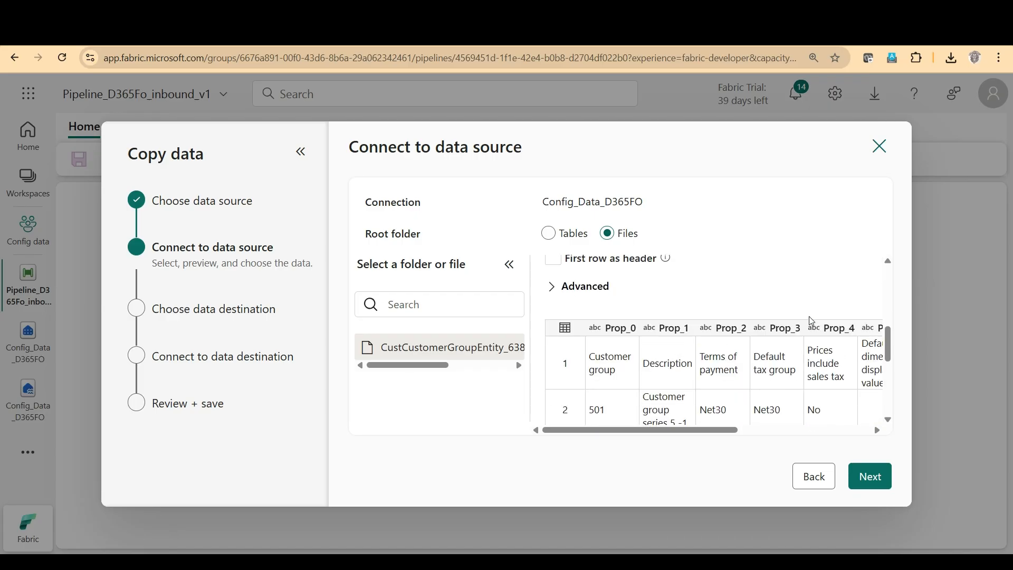
click(557, 328)
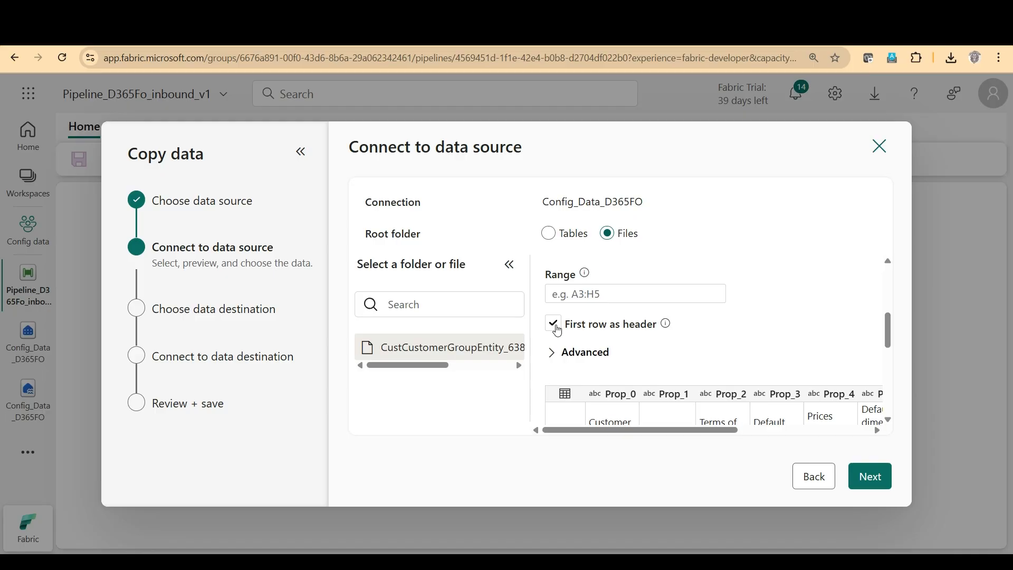
click(554, 324)
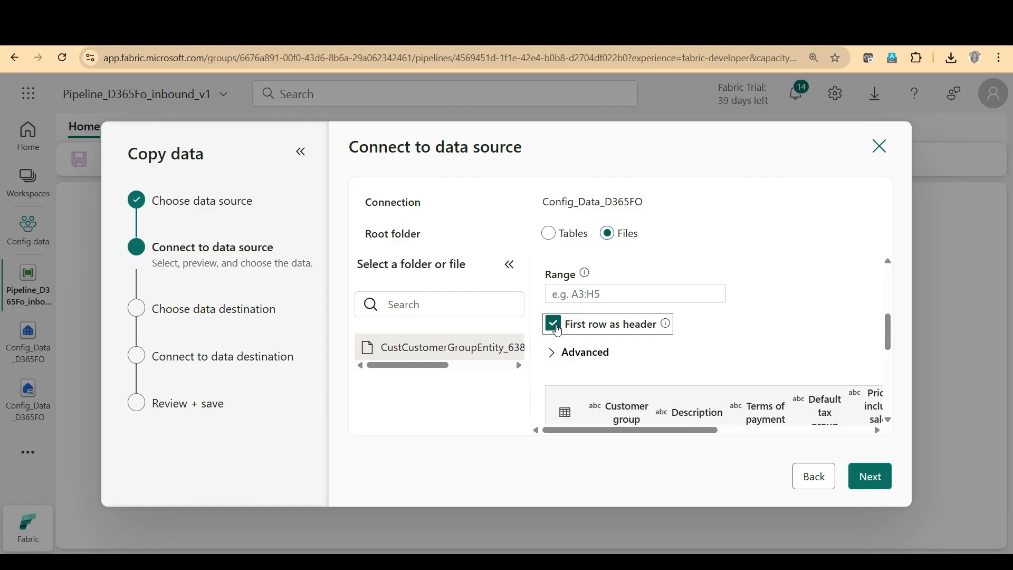
mouse_move(888, 339)
mouse_down()
mouse_move(889, 354)
mouse_move(884, 343)
mouse_up()
scroll(886, 364, down, 4)
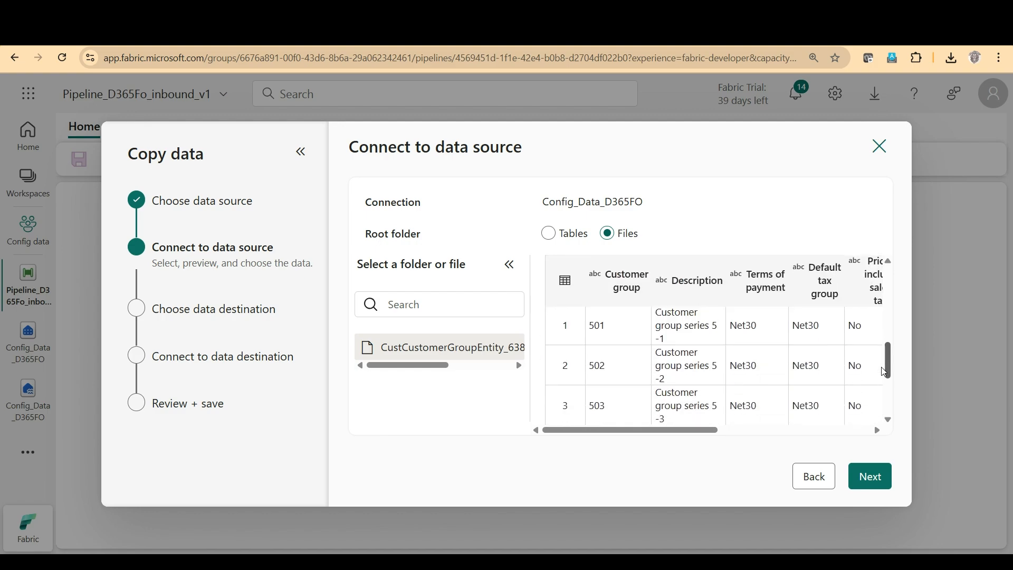
click(872, 482)
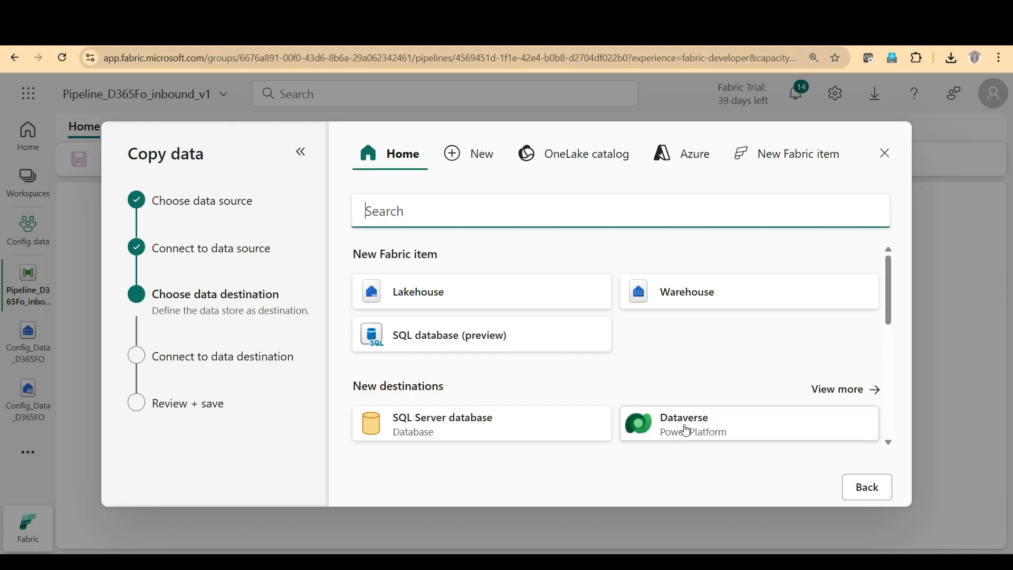
text(rest)
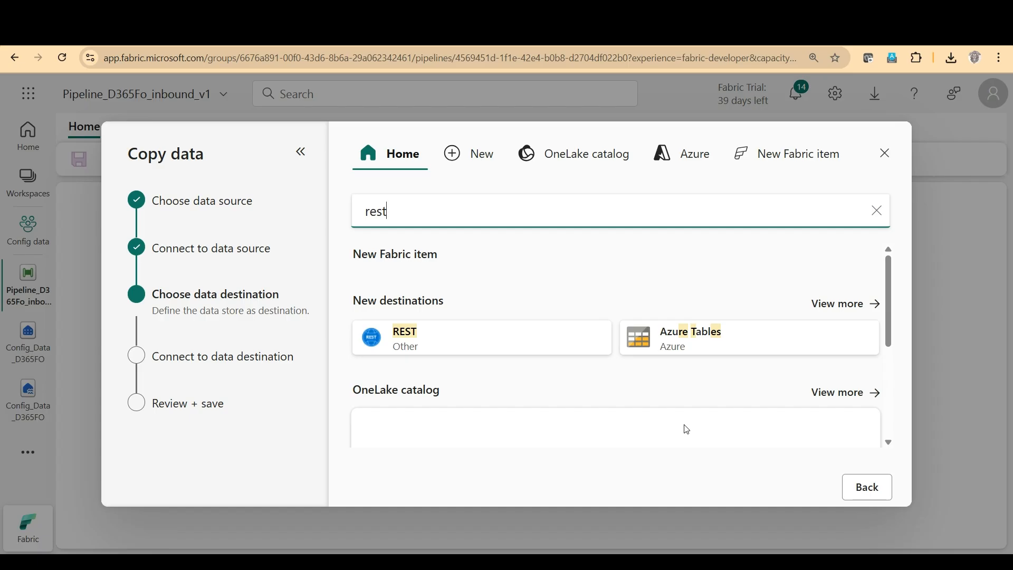
key(BackSpace)
key(BackSpace)
key(BackSpace)
key(BackSpace)
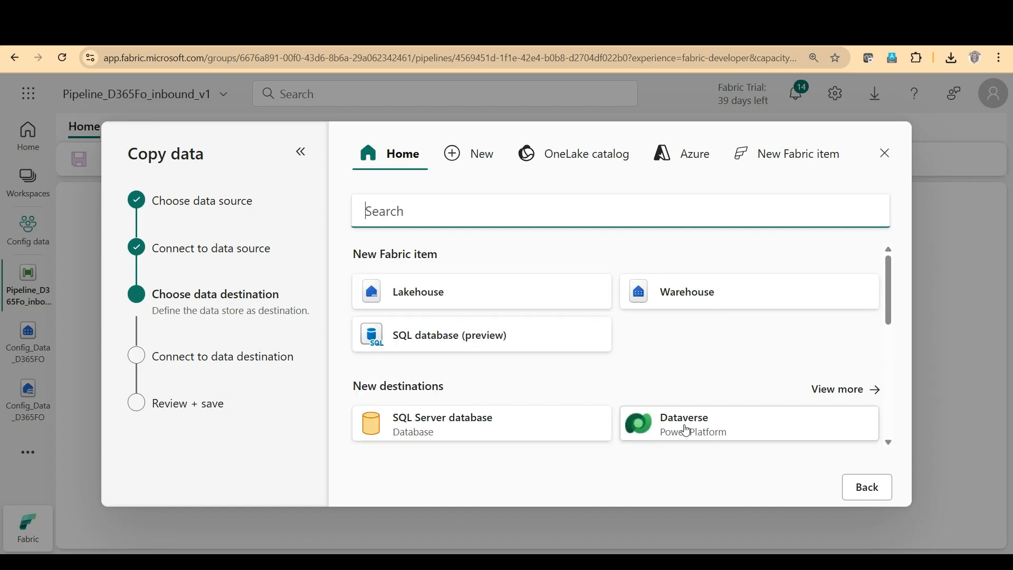
scroll(676, 360, down, 1)
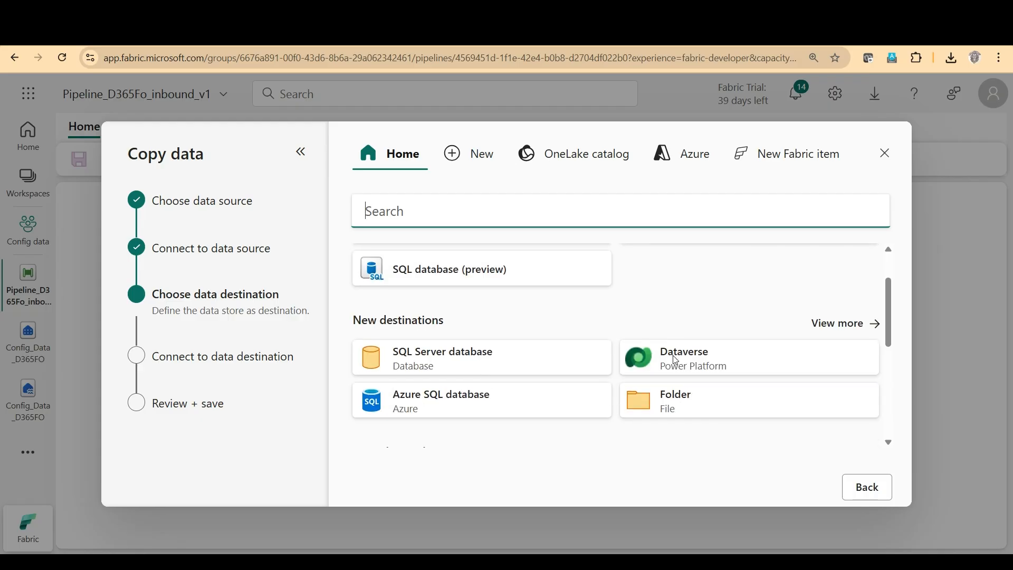
click(707, 364)
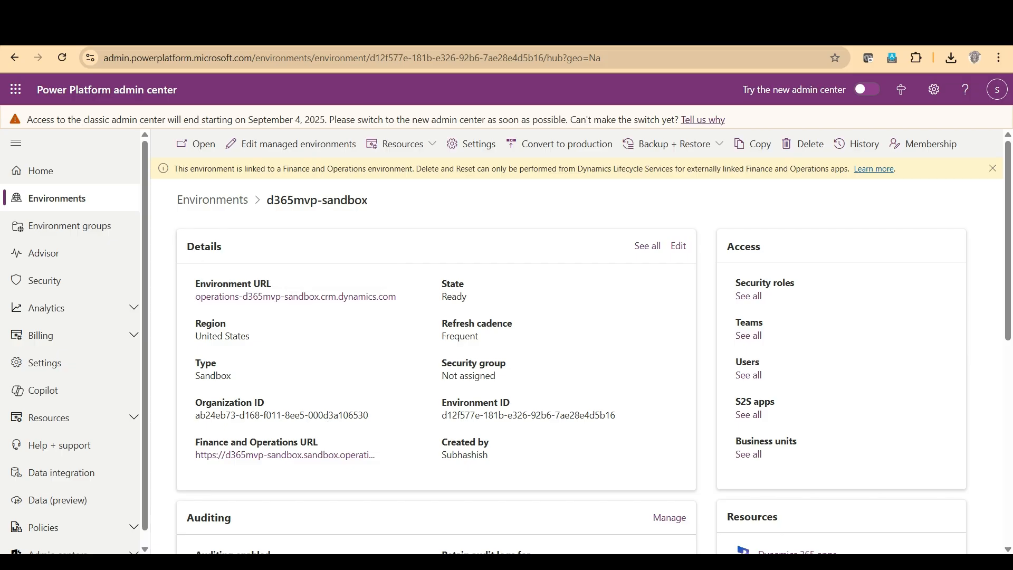
key(alt+Tab)
click(614, 228)
text(https://operations-d365mvp-sandbox.crm.dynamics.com/)
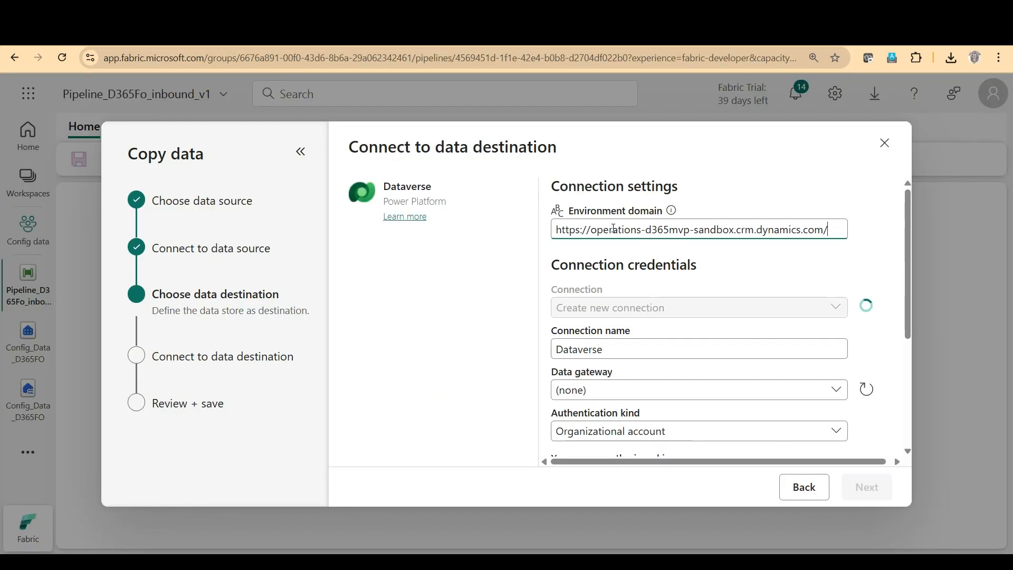
drag(590, 230, 539, 237)
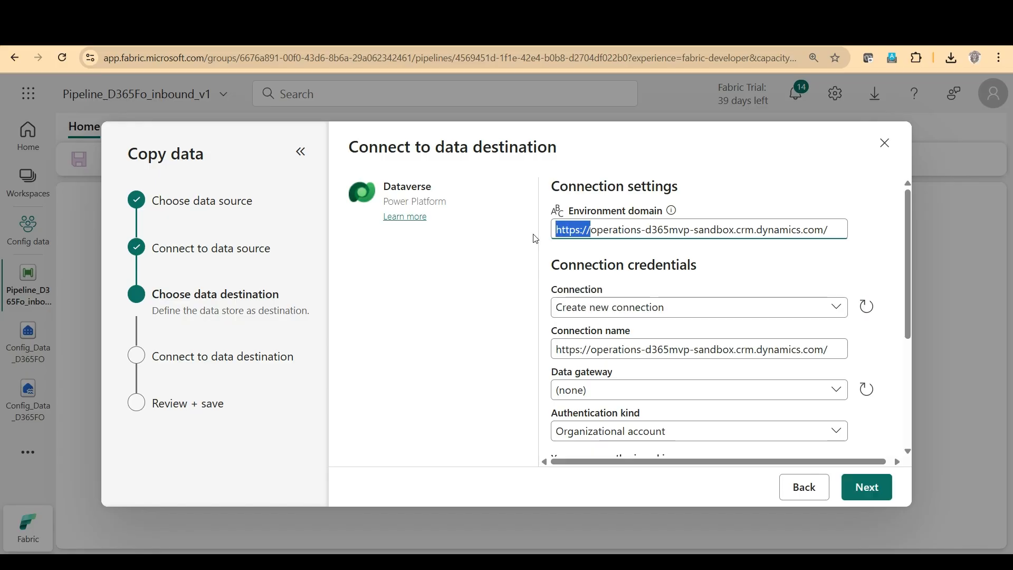
key(BackSpace)
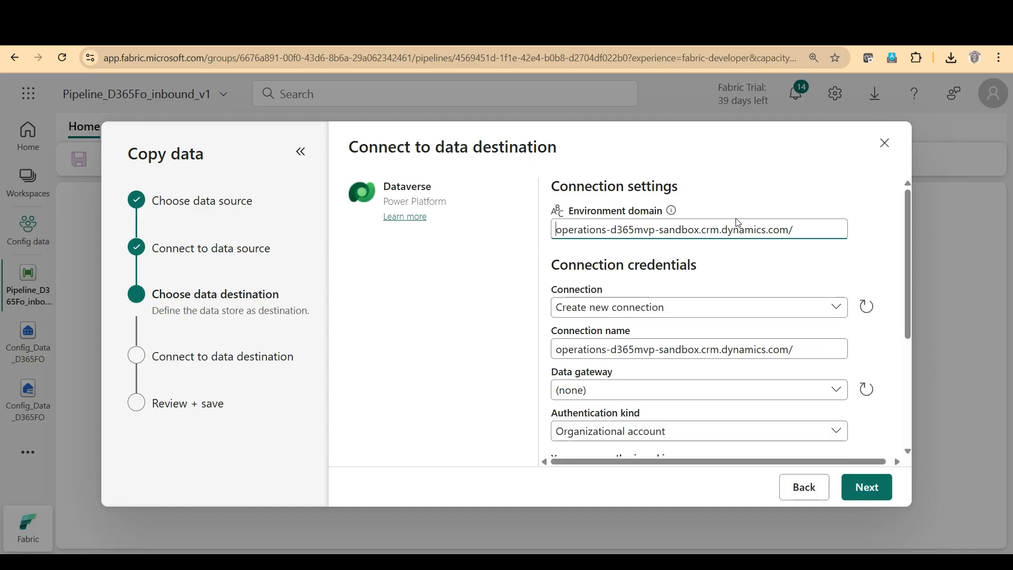
Review the authentication kinds, keep Organizational account and connect to the Dataverse destination.
scroll(707, 335, down, 2)
scroll(707, 335, down, 3)
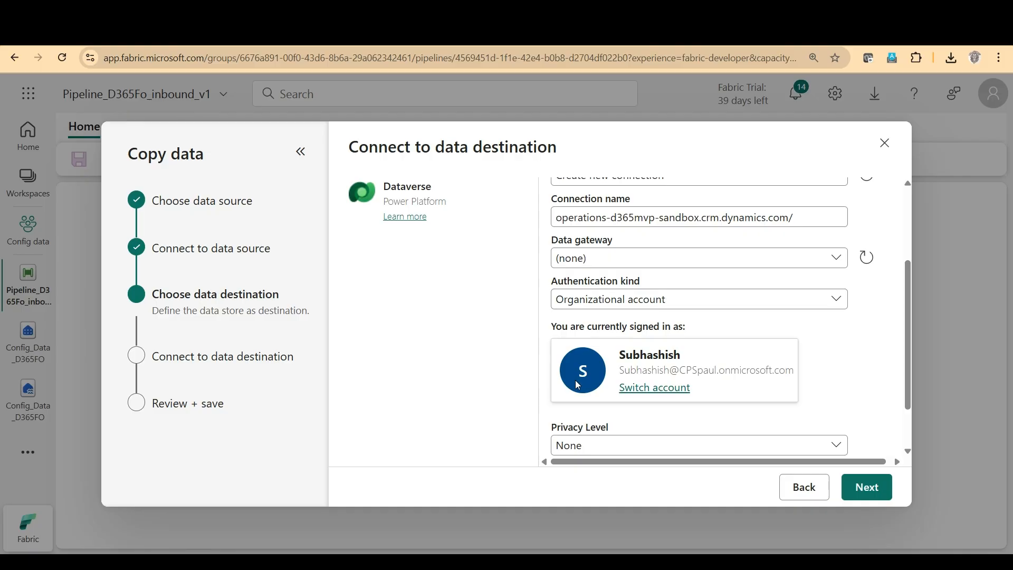
click(616, 304)
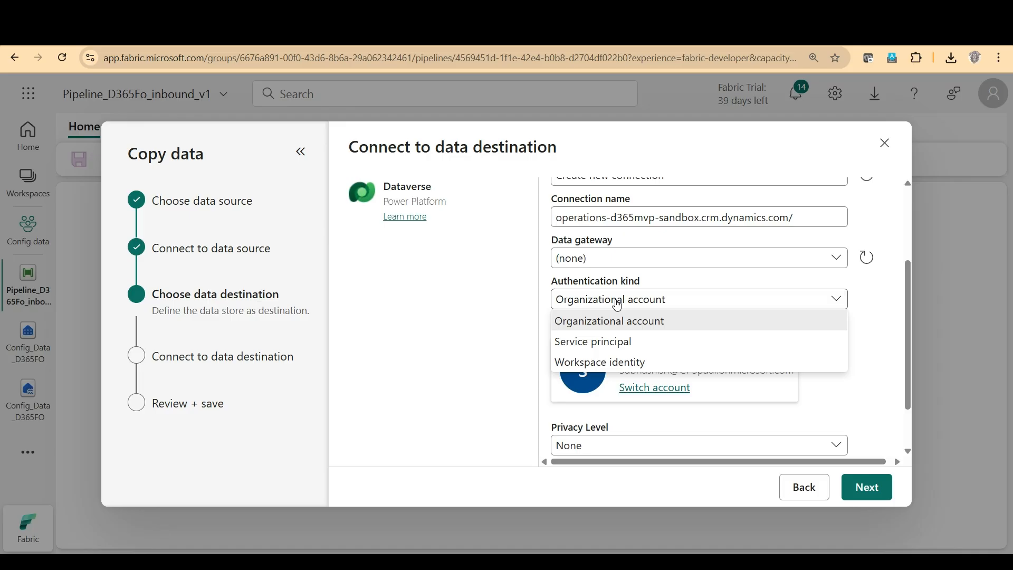
click(867, 407)
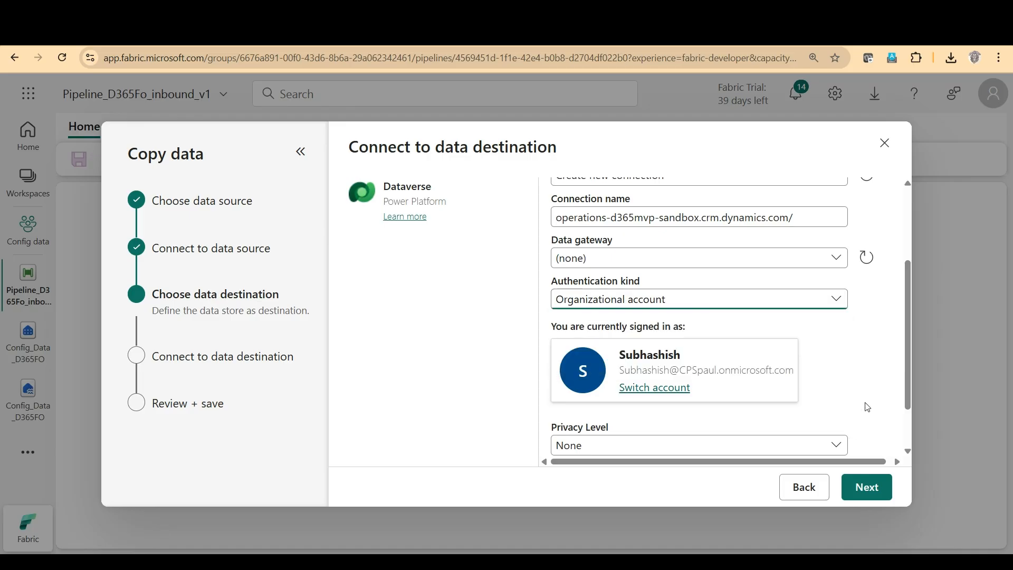
click(666, 311)
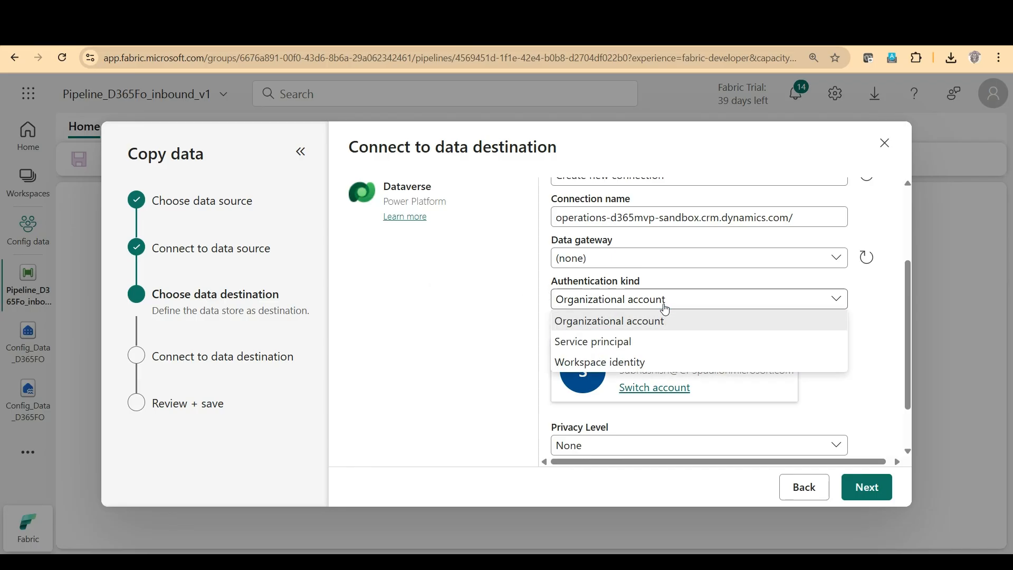
click(871, 378)
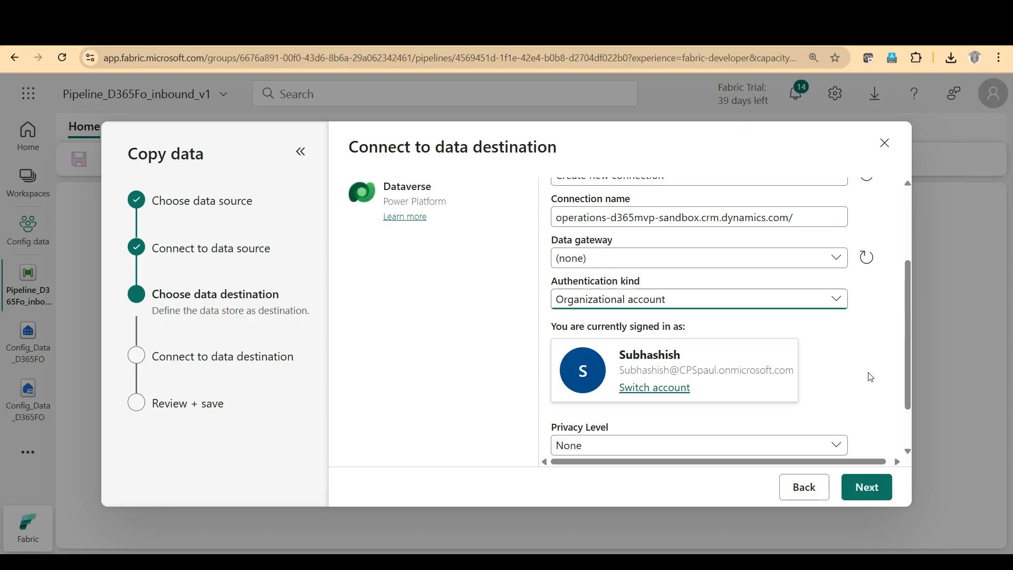
click(864, 490)
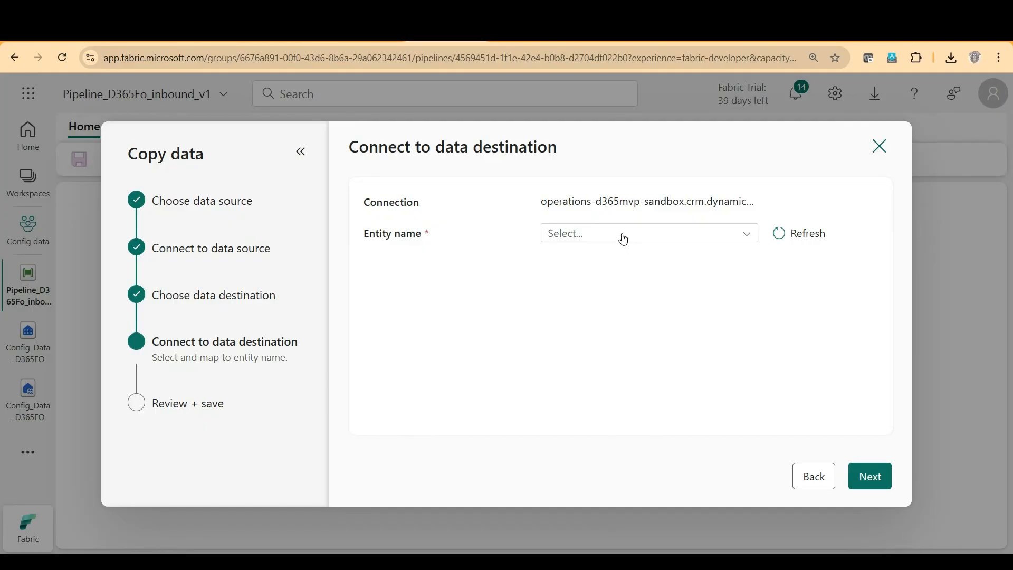
Find the destination entity with "custcust" and select Customer groups (mserp) as the entity name.
click(624, 239)
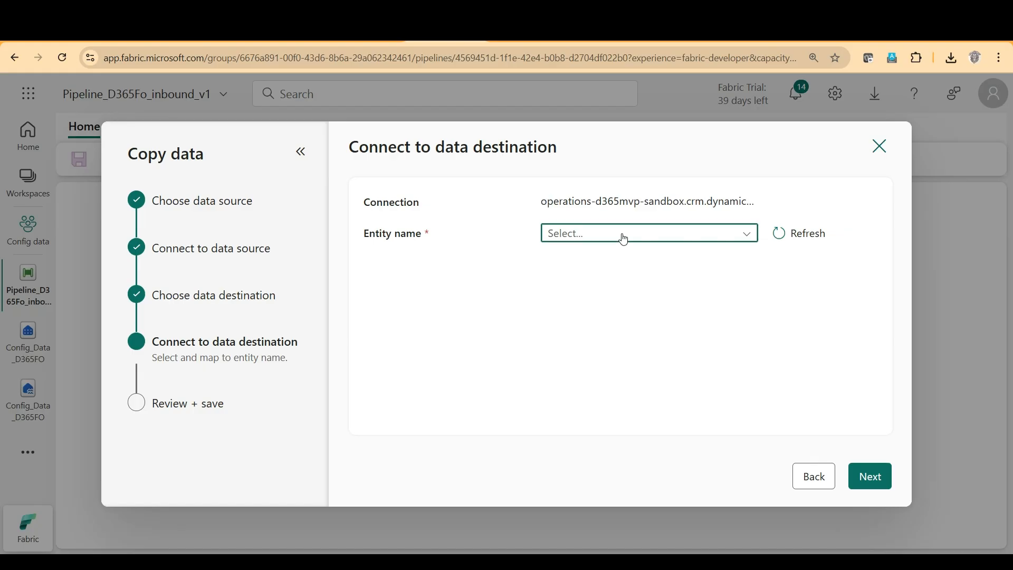
text(cust)
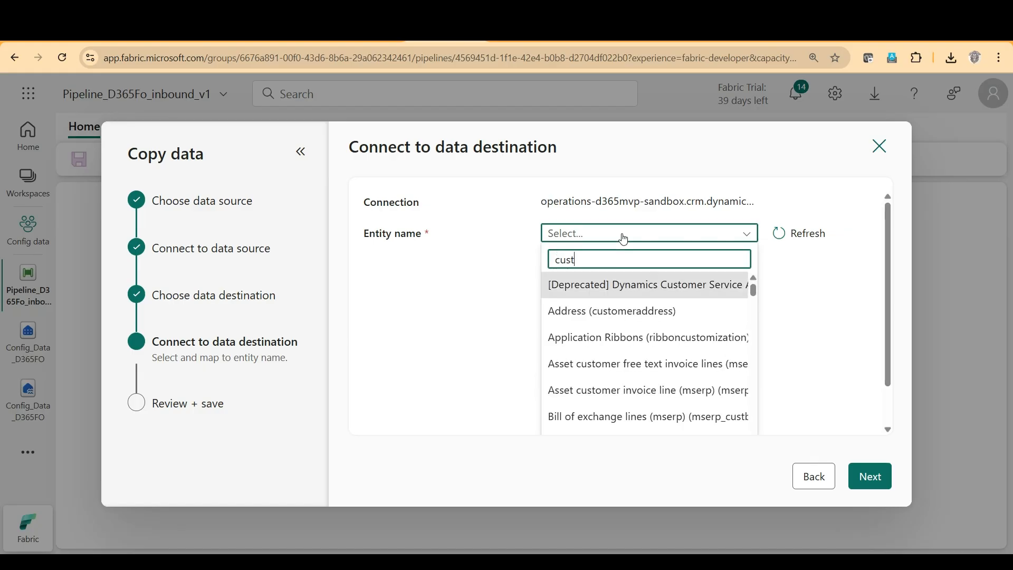
text(cust)
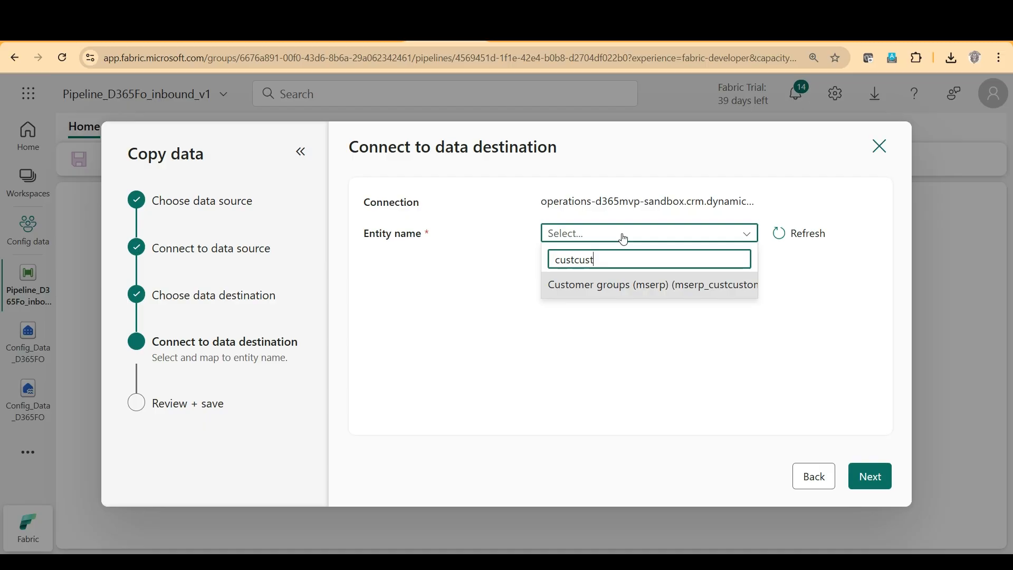
click(608, 294)
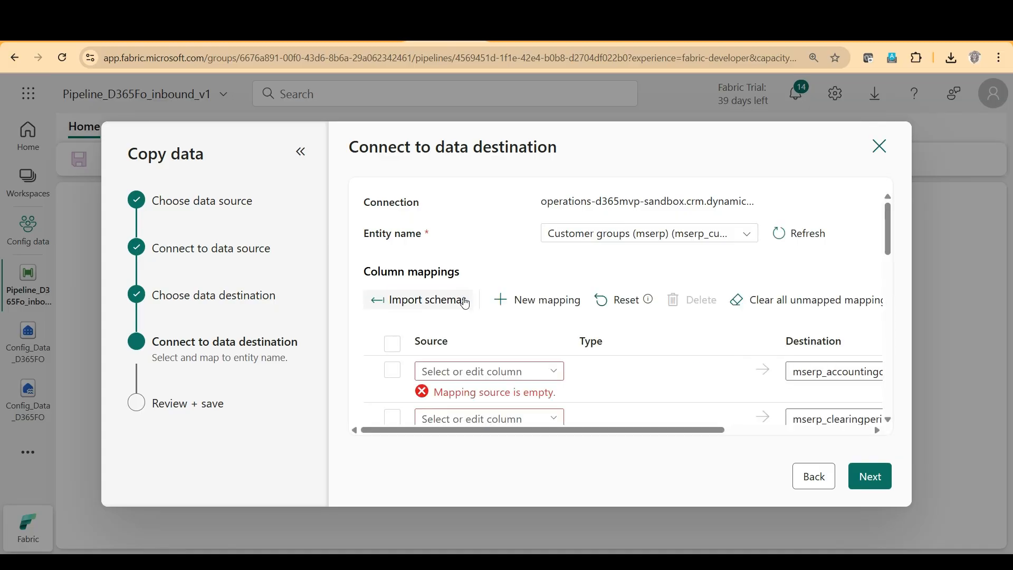
Look through the imported column mappings, delete them all and import the schemas again.
scroll(640, 364, down, 3)
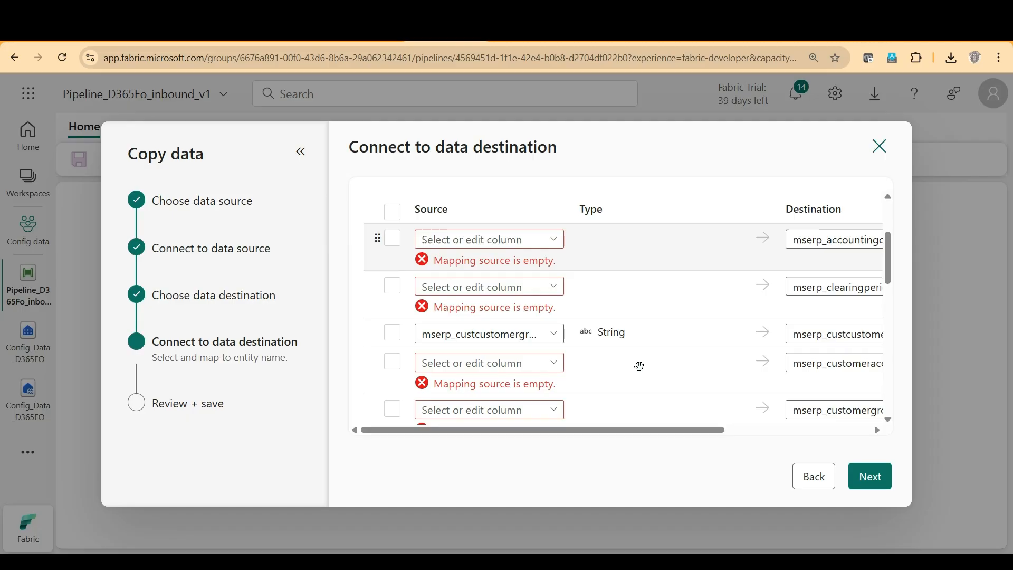
scroll(640, 365, down, 5)
scroll(640, 366, down, 3)
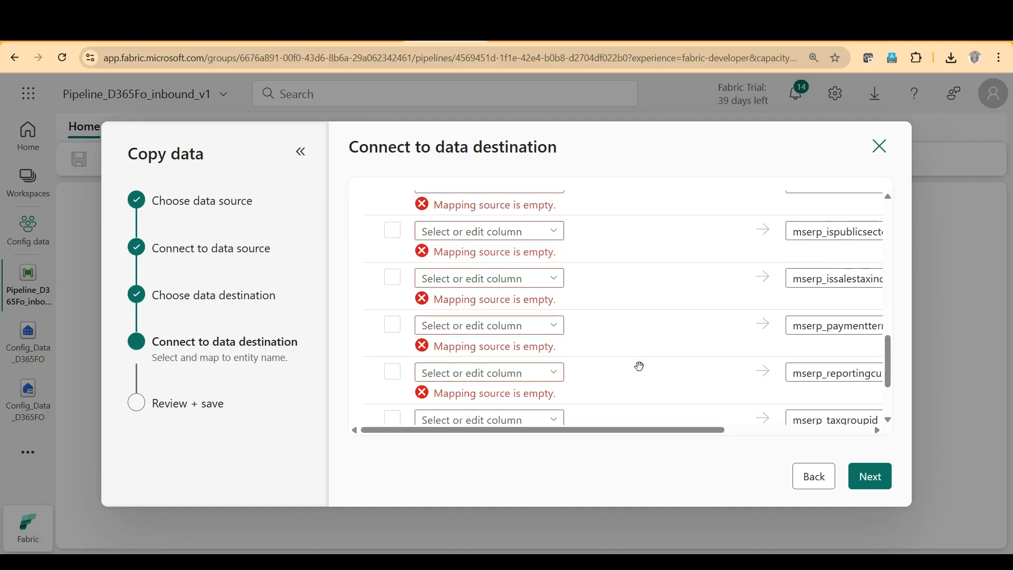
scroll(640, 365, up, 5)
scroll(640, 366, up, 8)
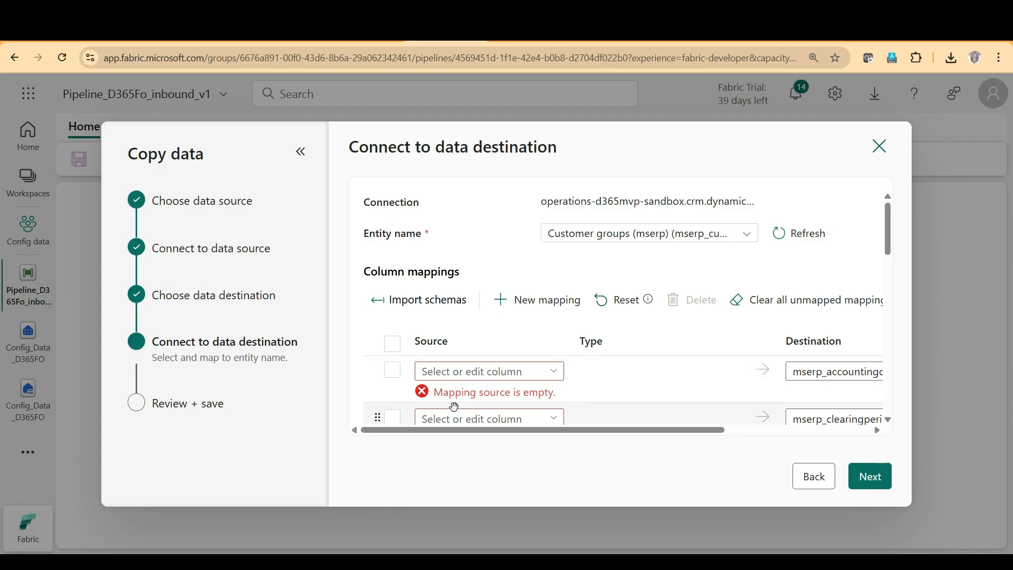
click(395, 346)
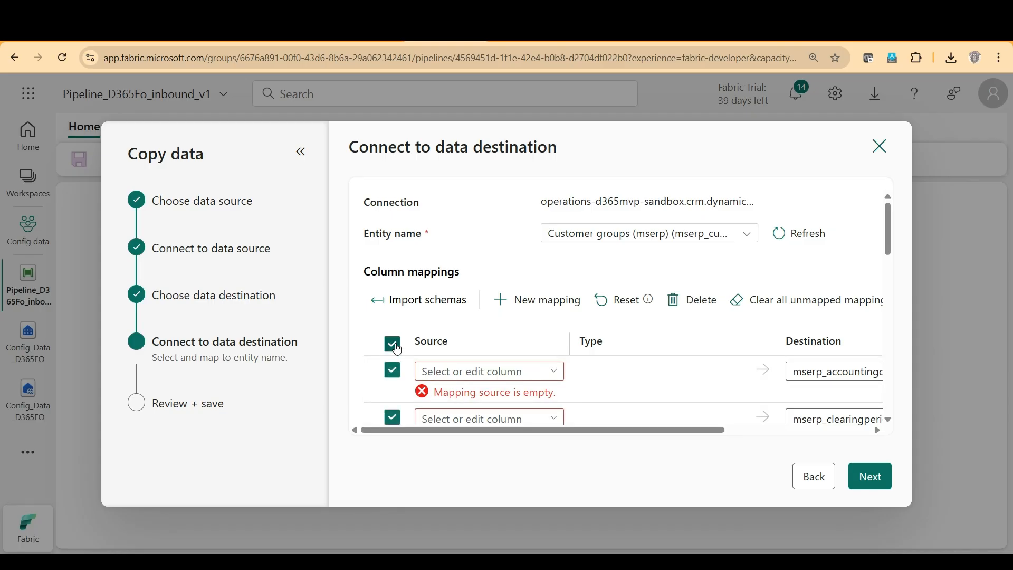
click(688, 300)
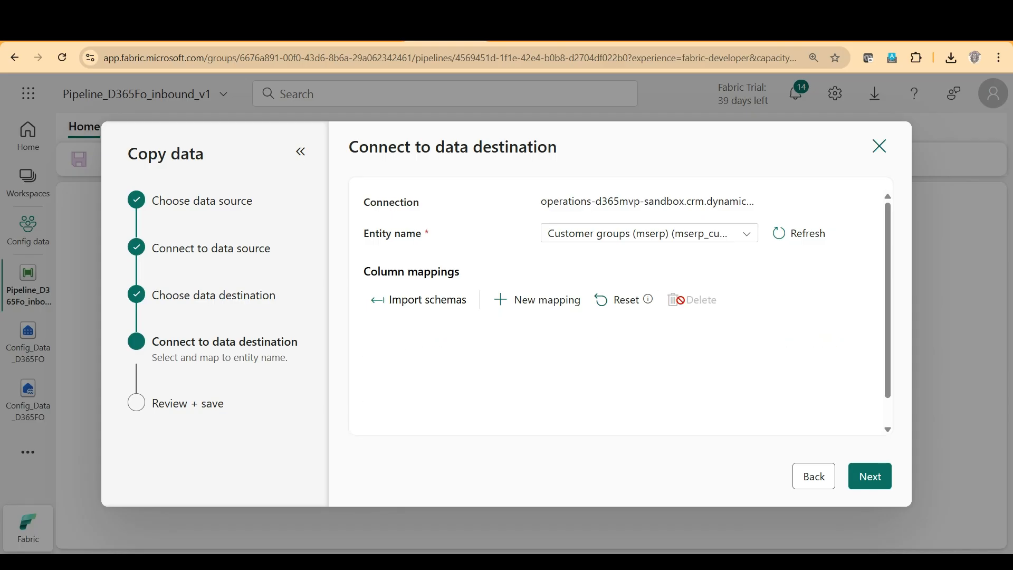
click(425, 301)
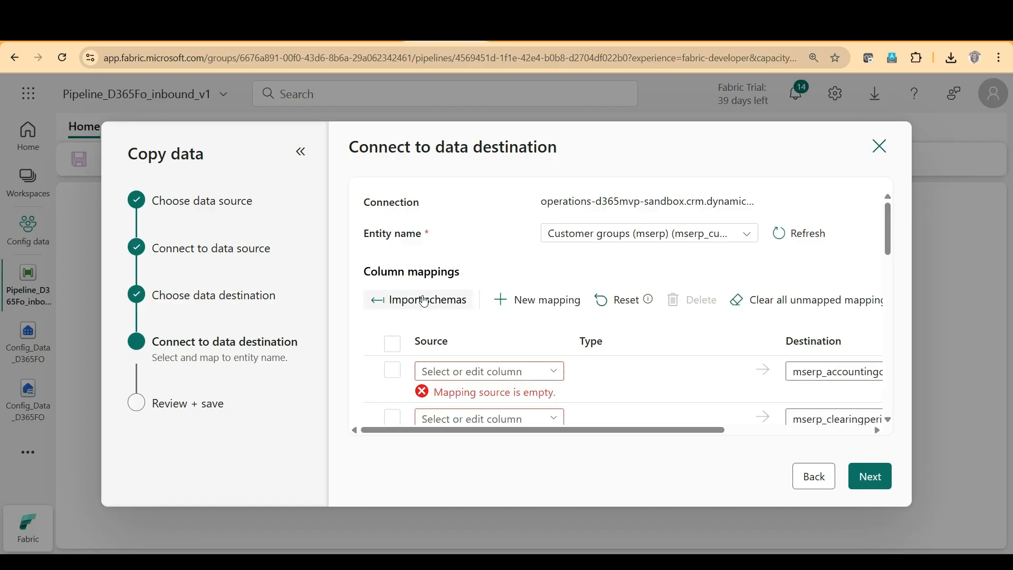
Map the source column Customer group to the destination column mserp_customergroupid.
click(555, 373)
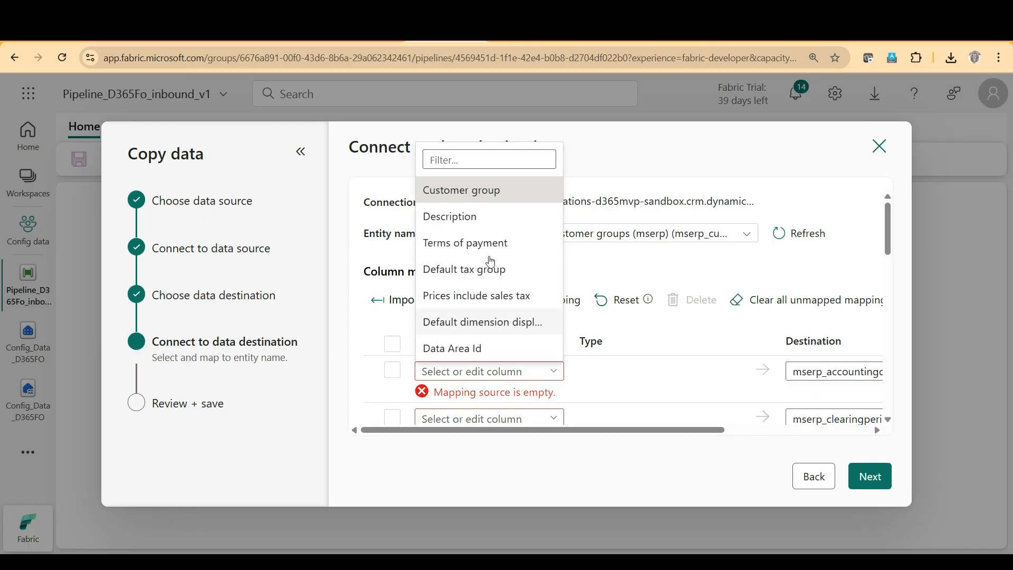
click(486, 192)
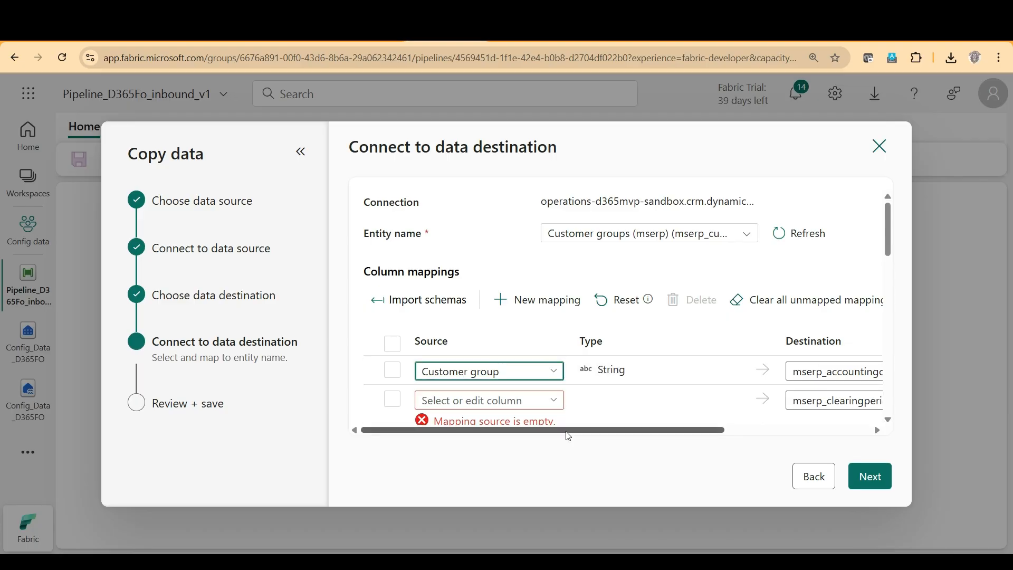
scroll(755, 379, right, 3)
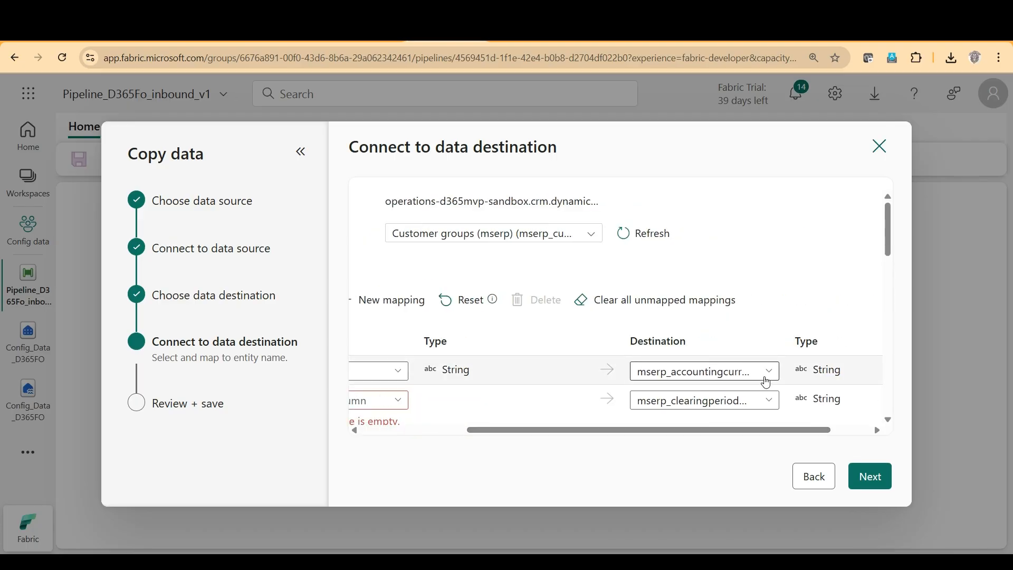
click(766, 379)
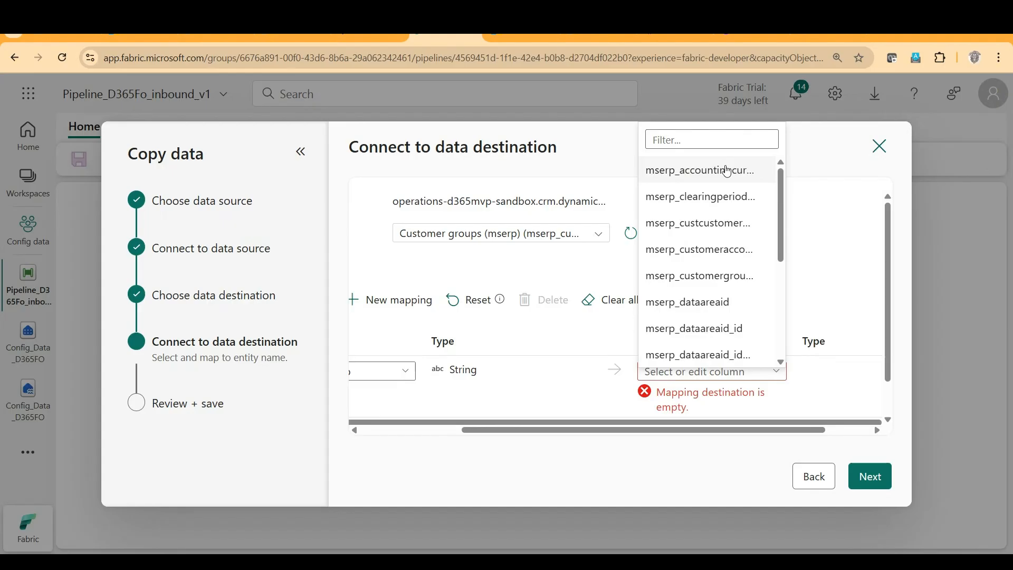
click(694, 278)
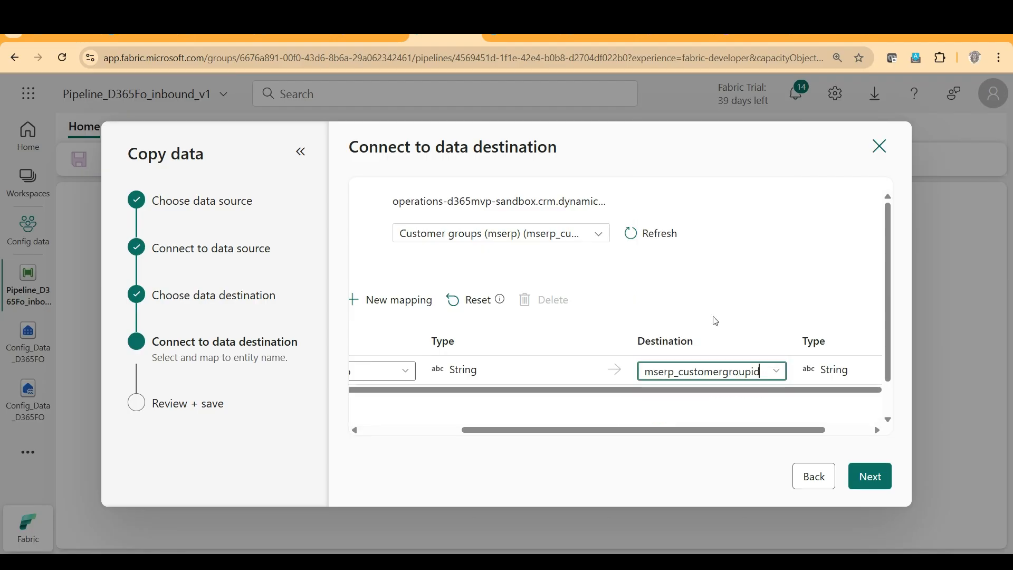
Add a new column mapping from the source column Description to mserp_description.
drag(649, 430, 475, 433)
click(534, 300)
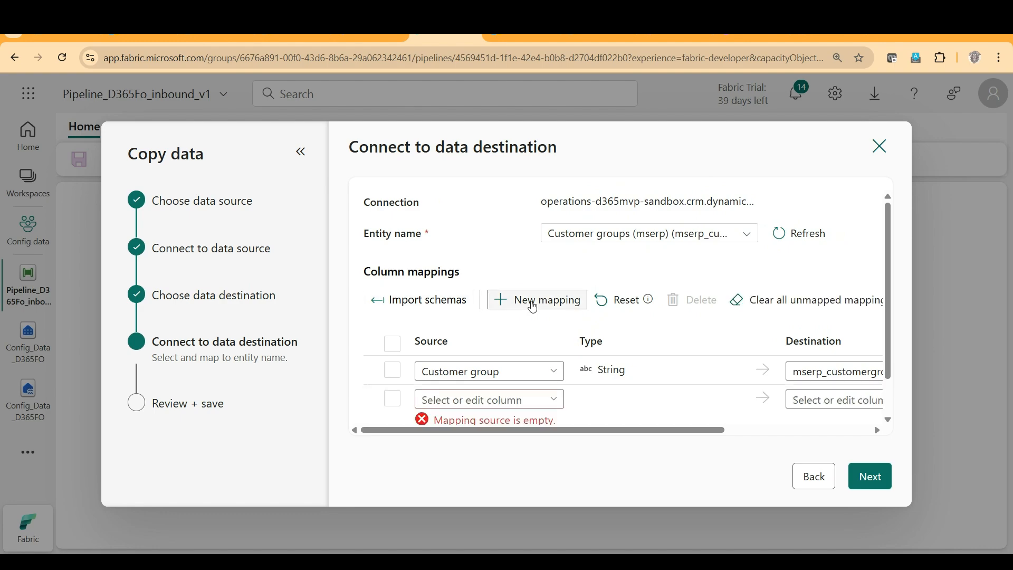
click(559, 402)
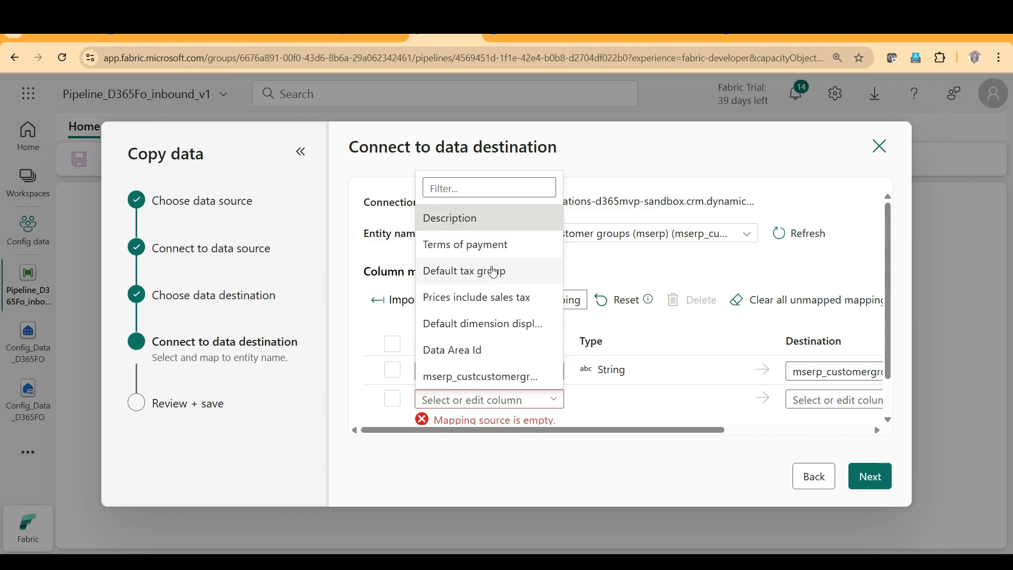
click(476, 220)
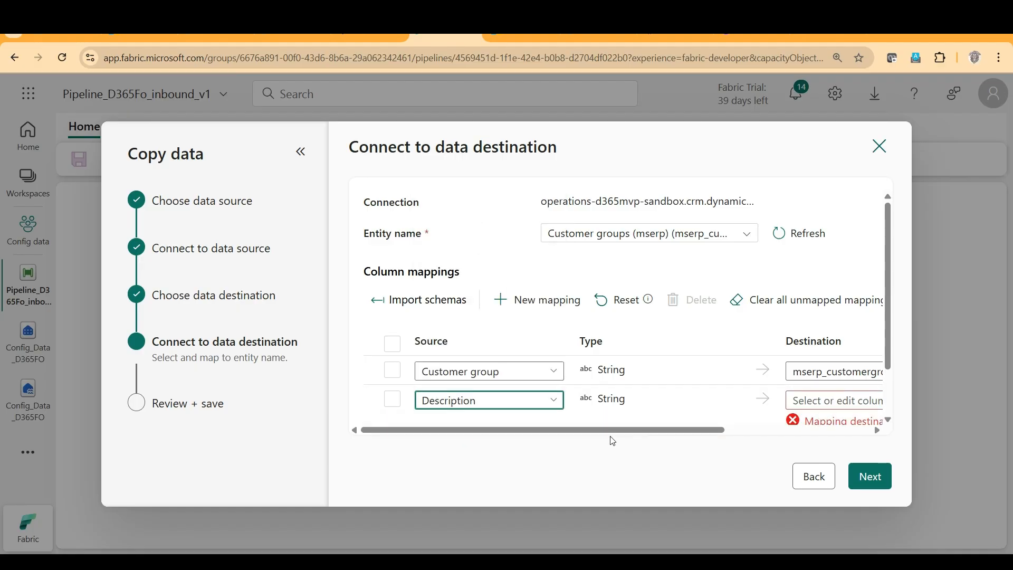
drag(618, 437, 752, 435)
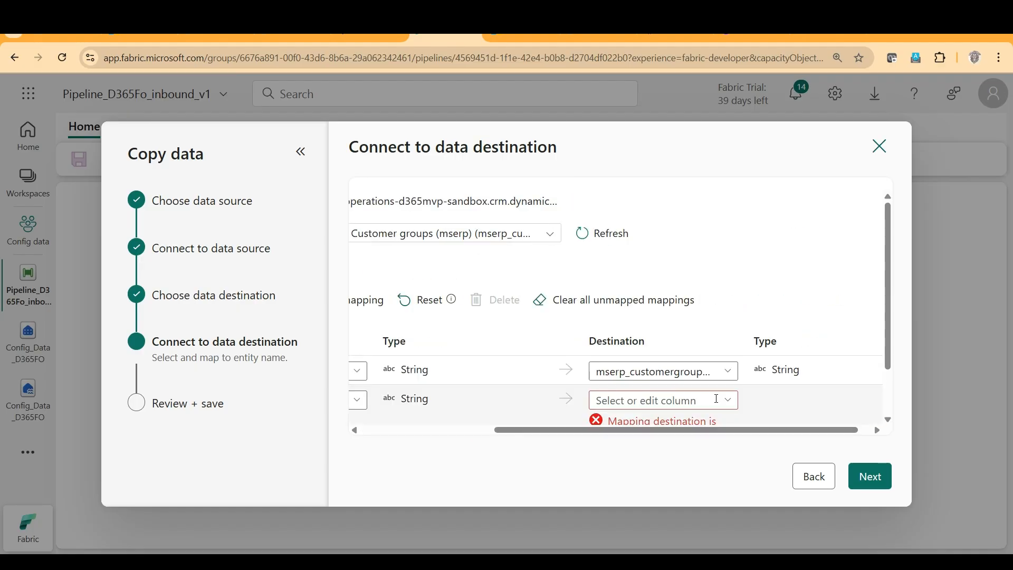
click(729, 402)
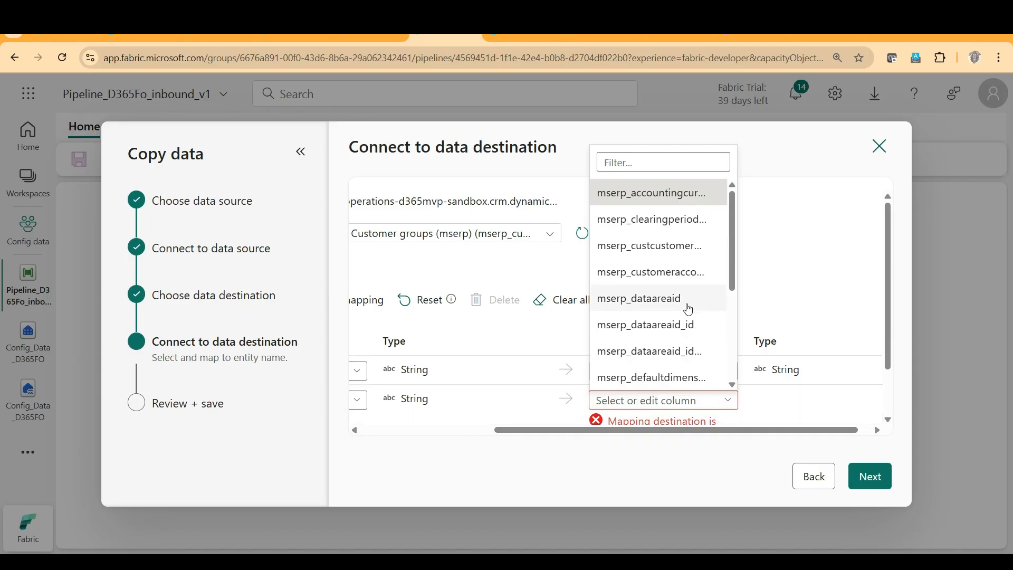
scroll(686, 302, down, 3)
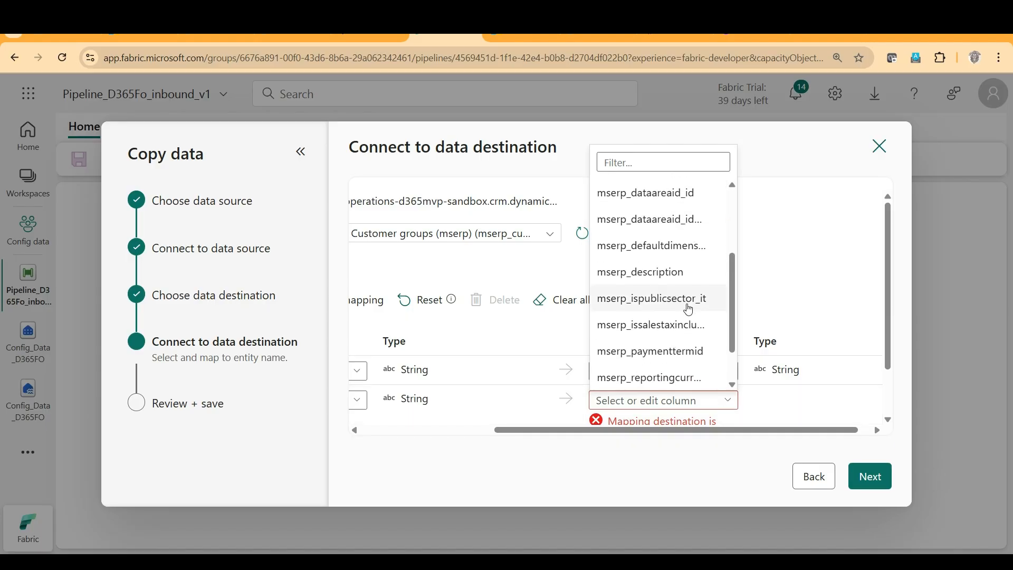
click(666, 271)
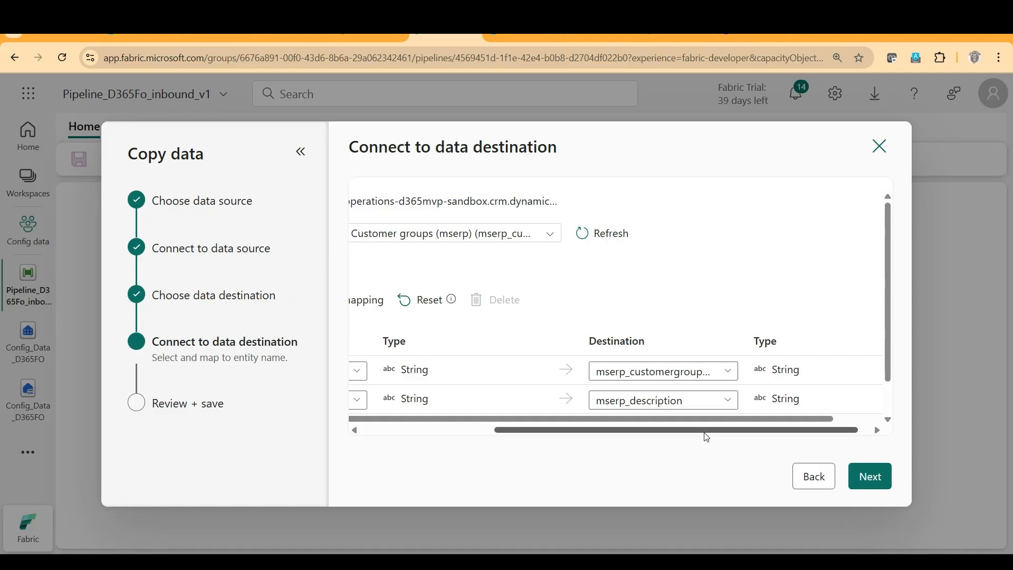
Add a new column mapping from the source column Terms of payment to mserp_paymenttermid.
drag(703, 431, 506, 441)
click(537, 299)
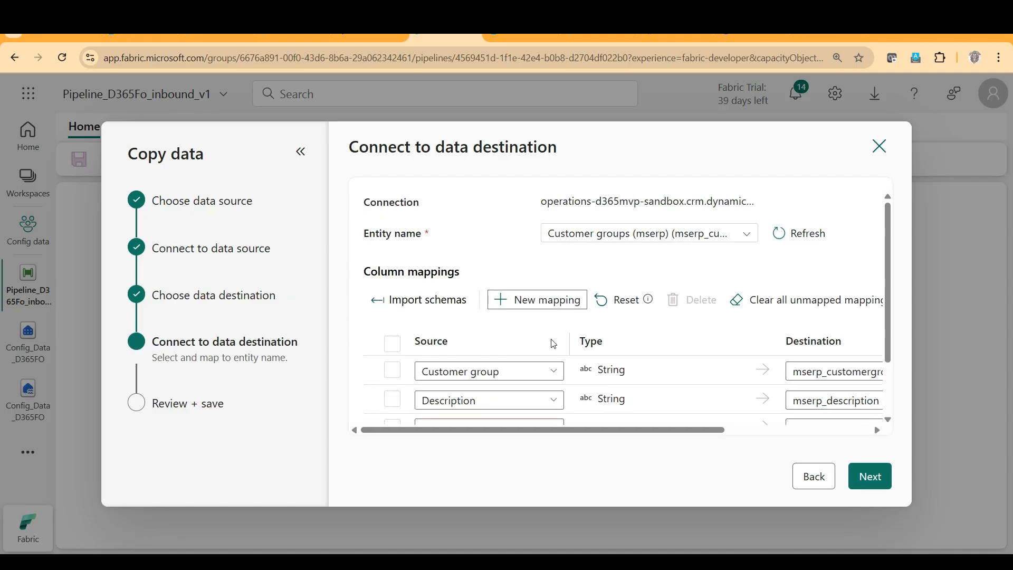
click(558, 360)
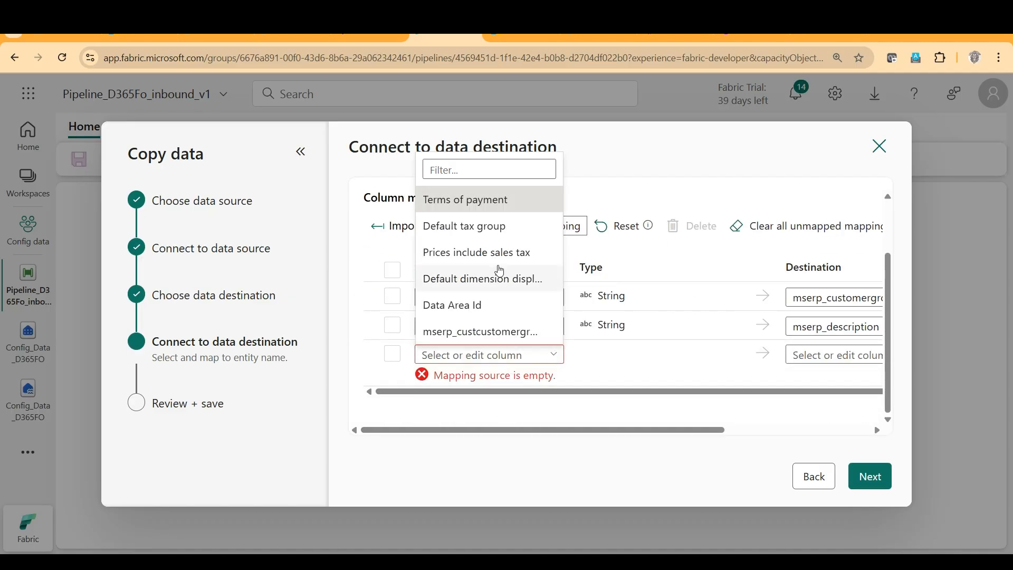
click(480, 201)
drag(645, 434, 768, 436)
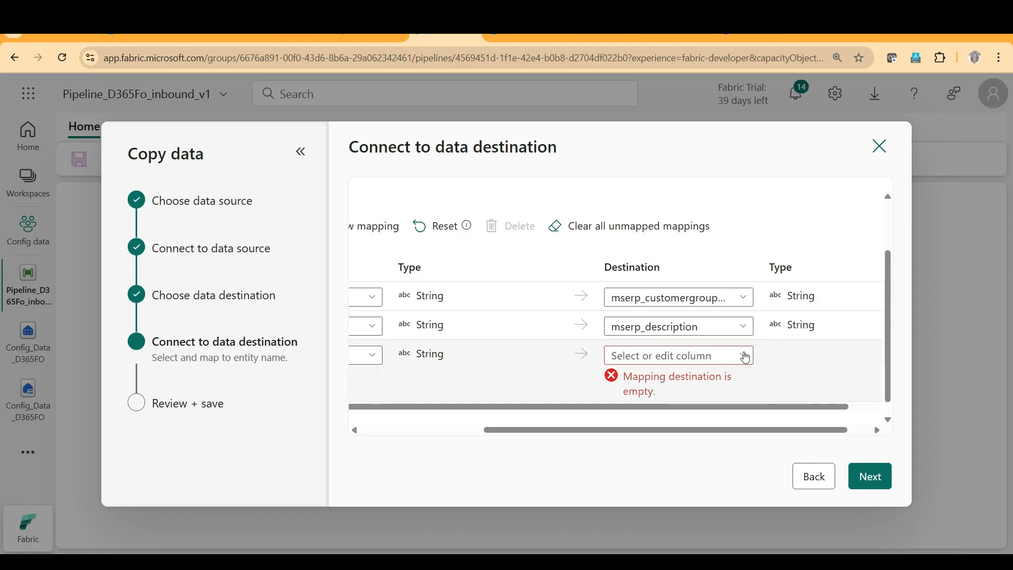
click(744, 355)
scroll(686, 249, down, 3)
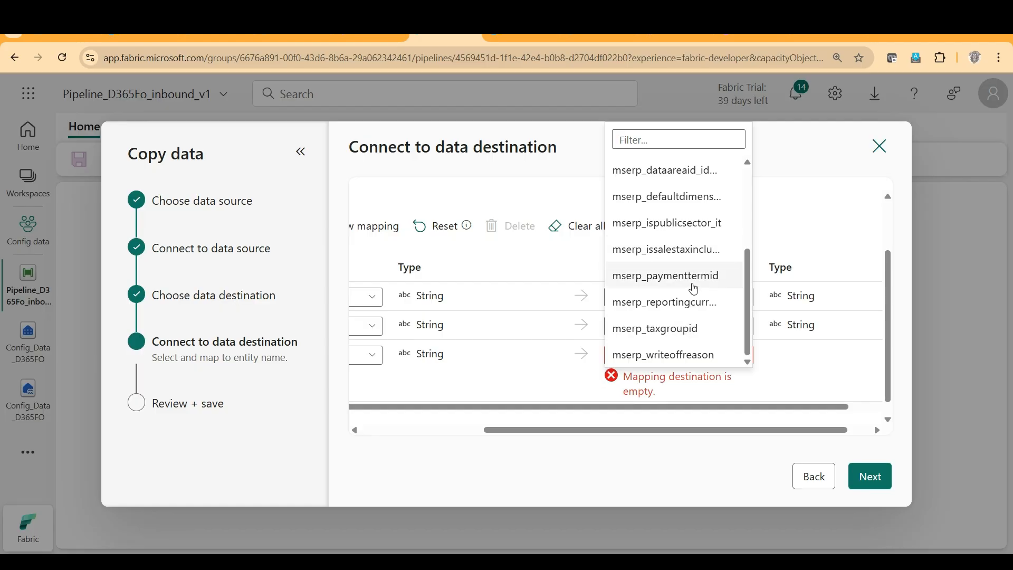
click(641, 278)
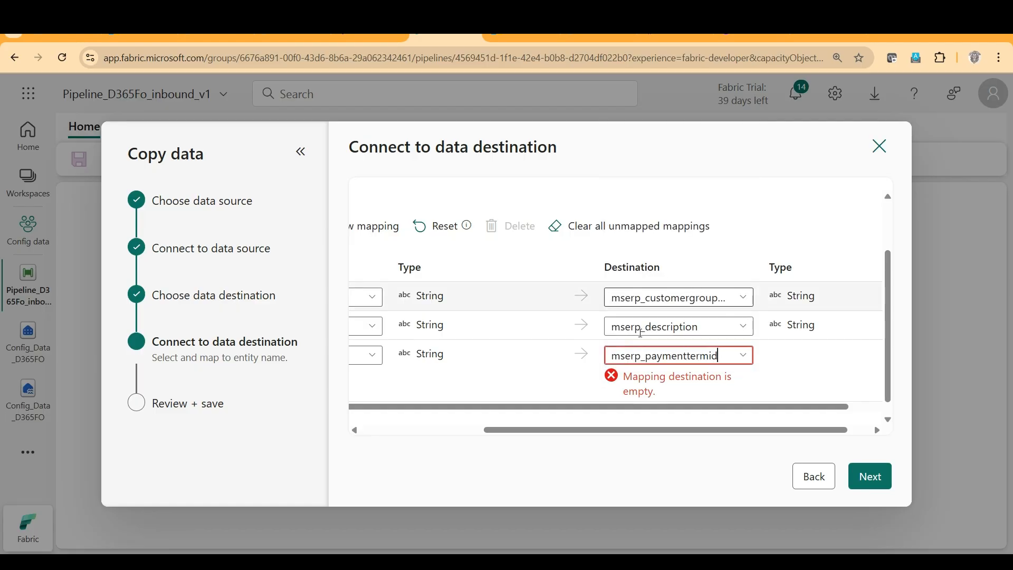
Add a new column mapping from the source column Default tax group to mserp_taxgroupid.
drag(596, 430, 471, 434)
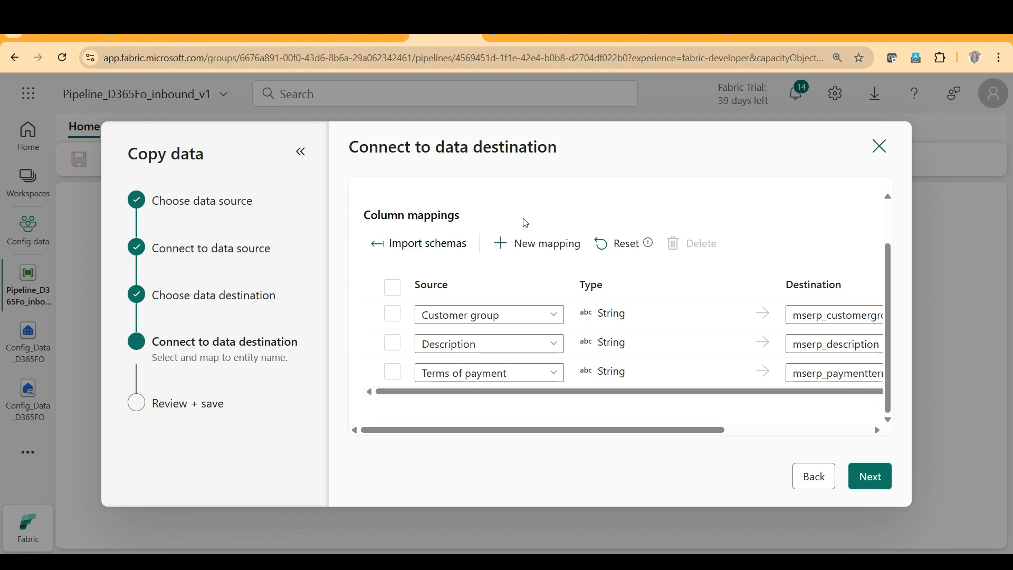
click(537, 243)
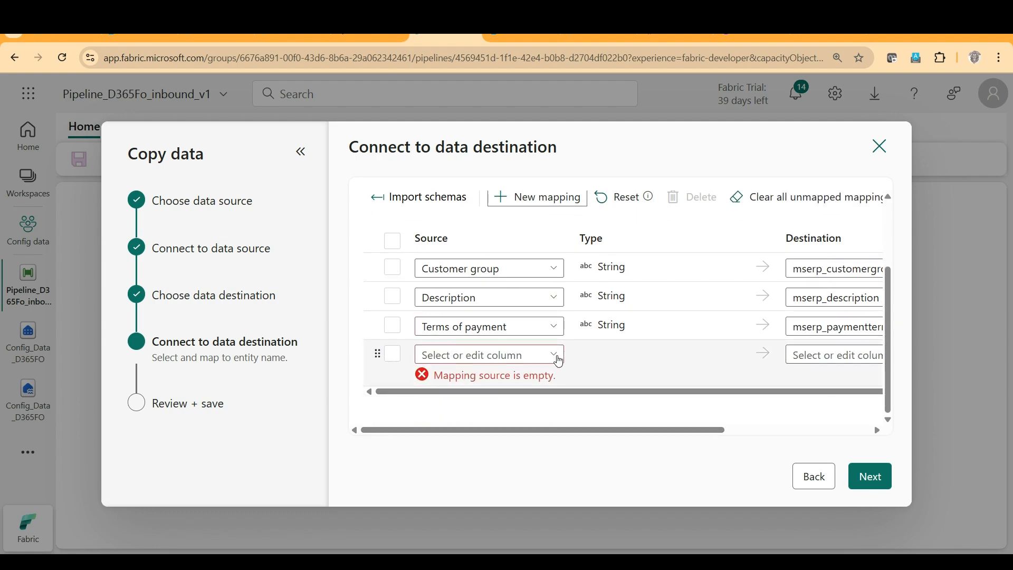
click(558, 355)
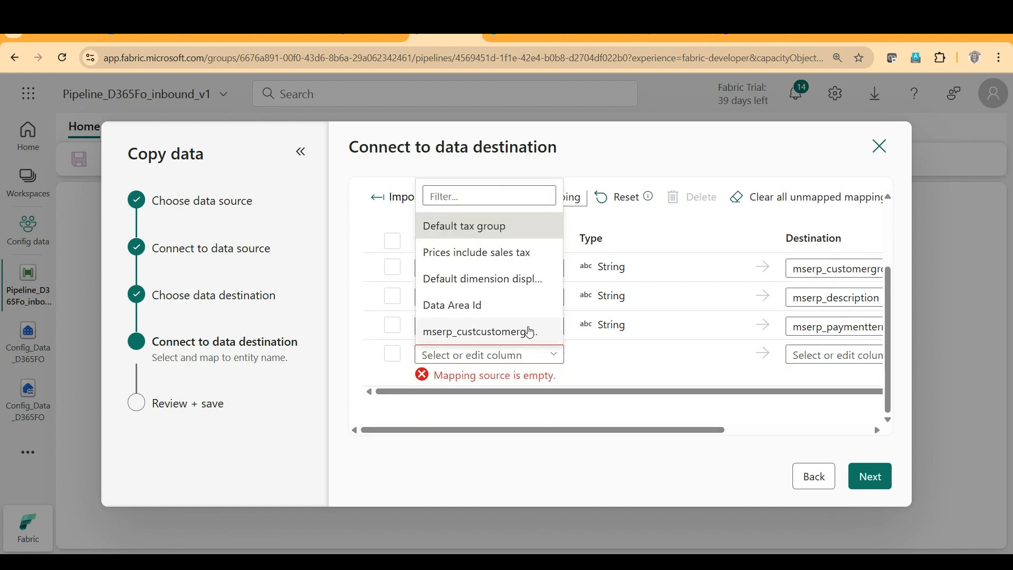
click(468, 228)
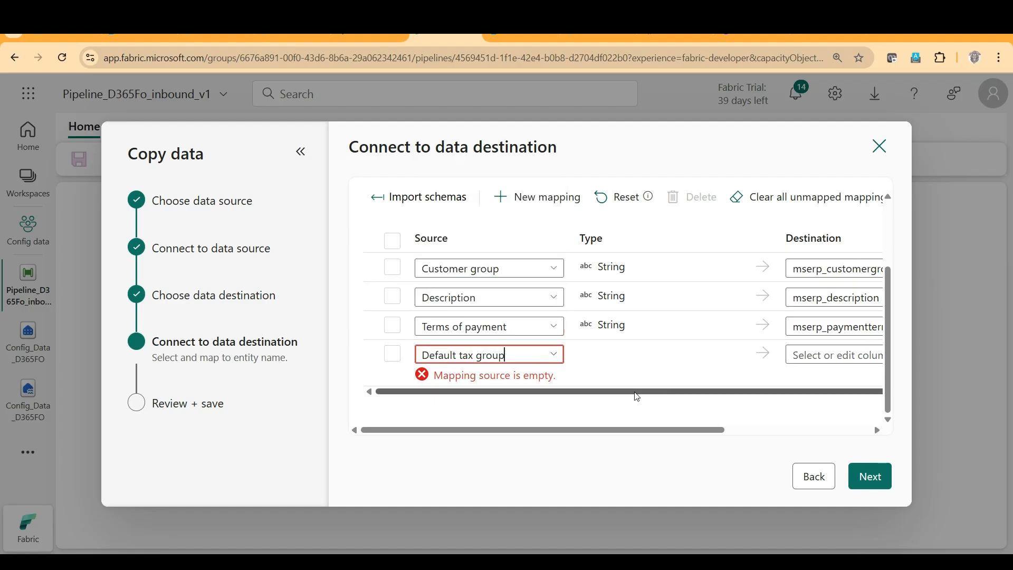
drag(668, 432, 760, 432)
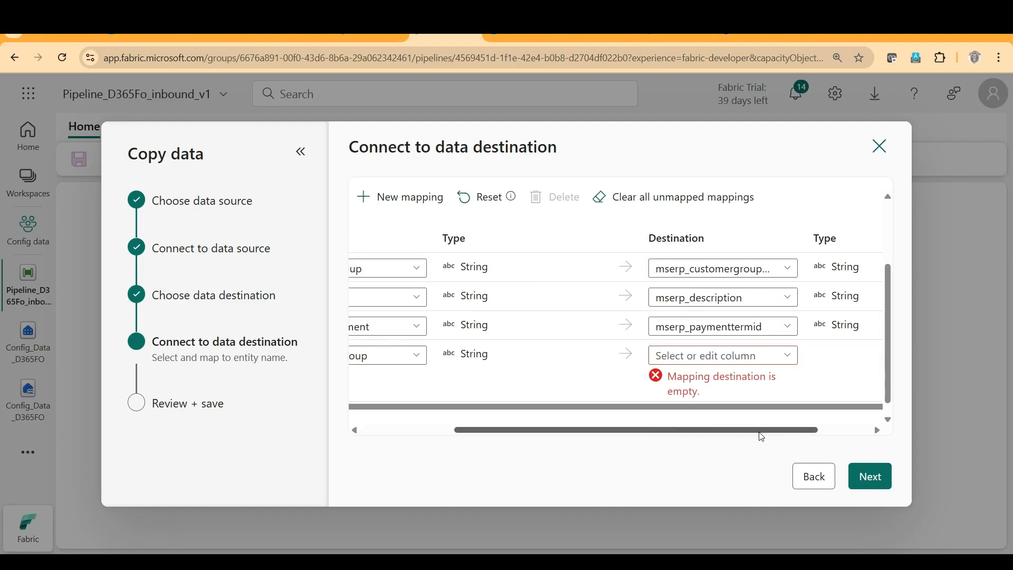
click(777, 359)
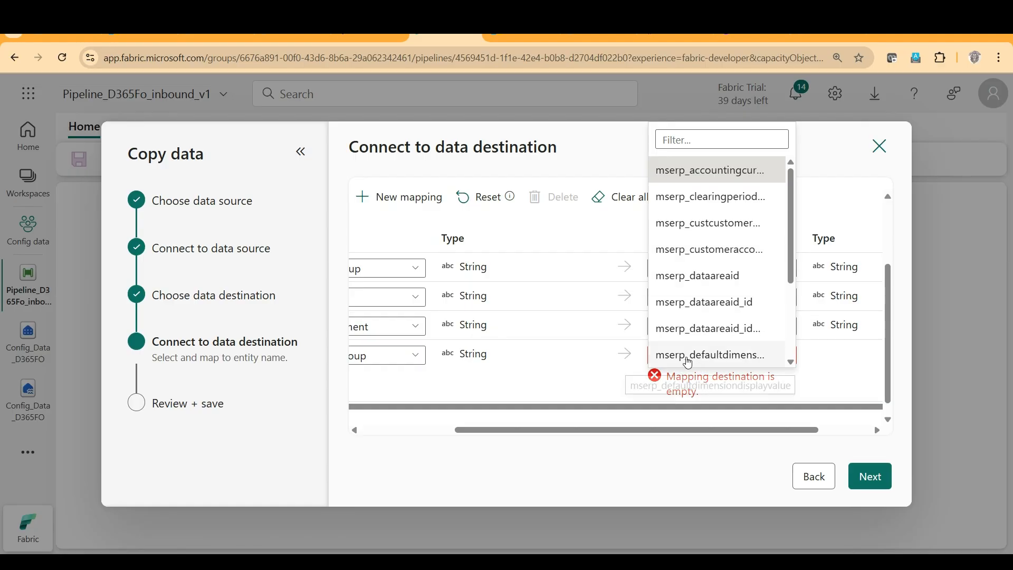
scroll(728, 359, down, 2)
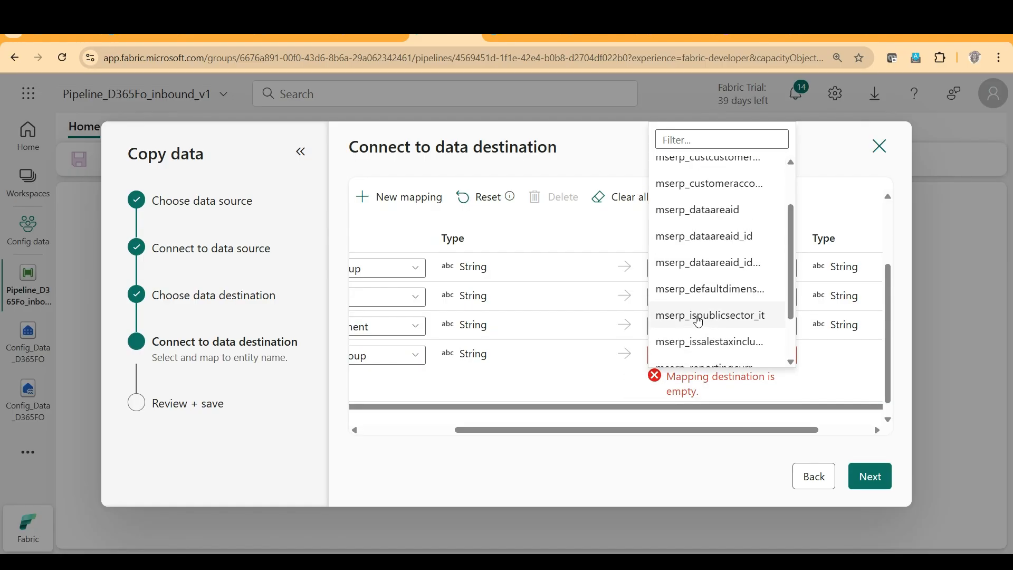
scroll(698, 322, down, 2)
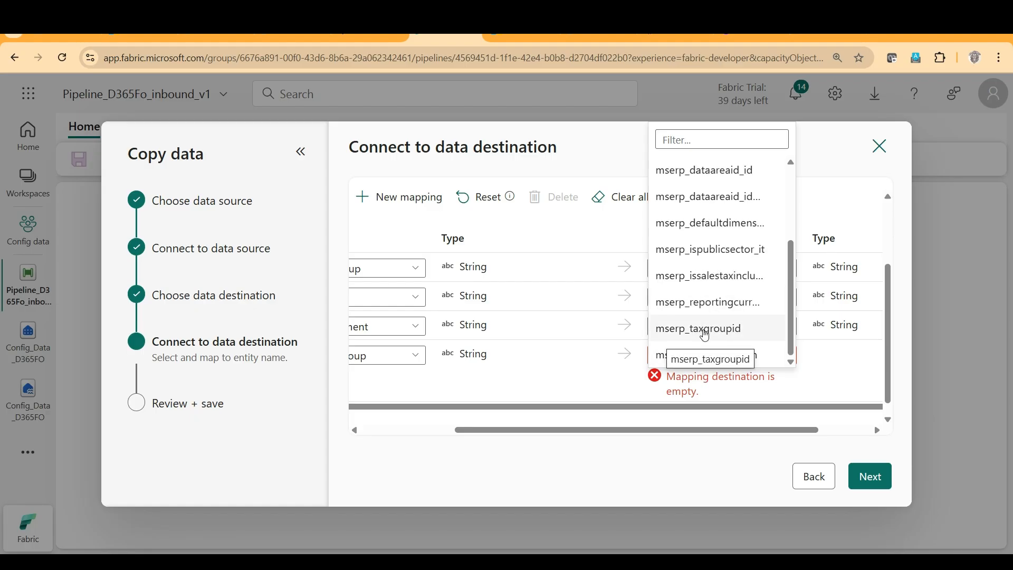
click(706, 335)
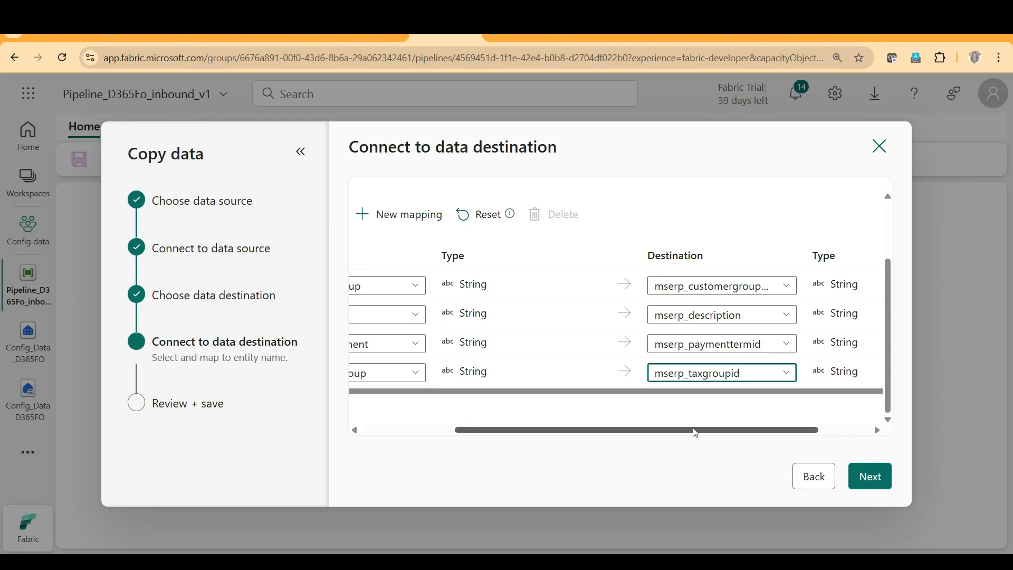
Add a new column mapping with Prices include sales tax as the source and look through the destination columns for a match.
drag(697, 433, 607, 434)
click(541, 211)
scroll(507, 322, down, 1)
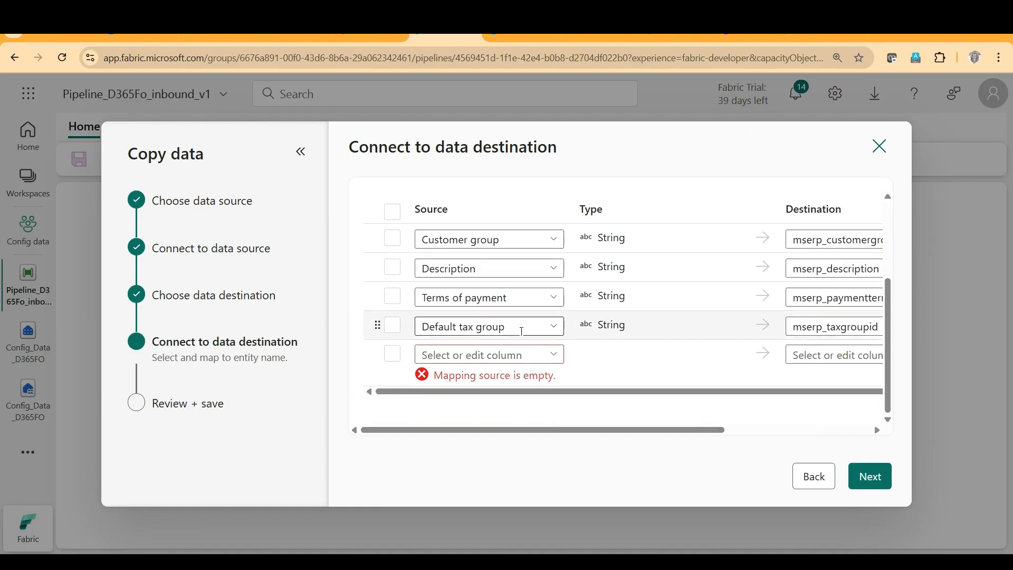
click(555, 360)
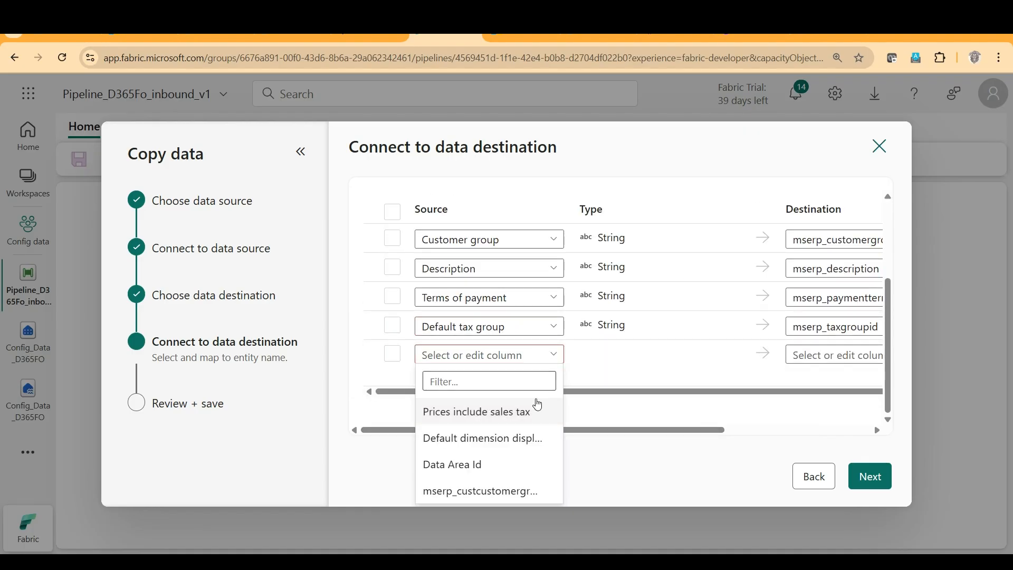
click(524, 414)
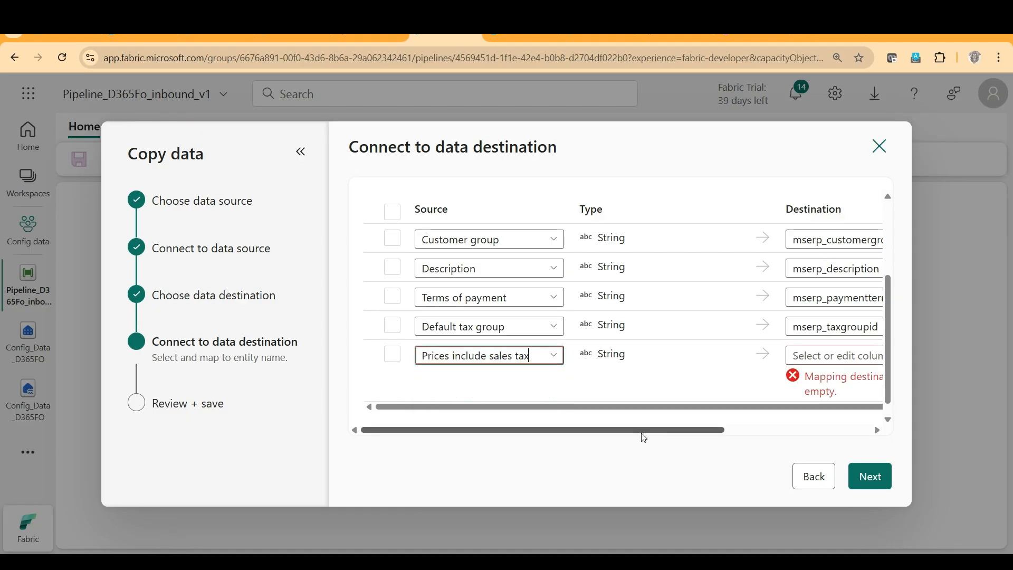
drag(651, 434, 786, 352)
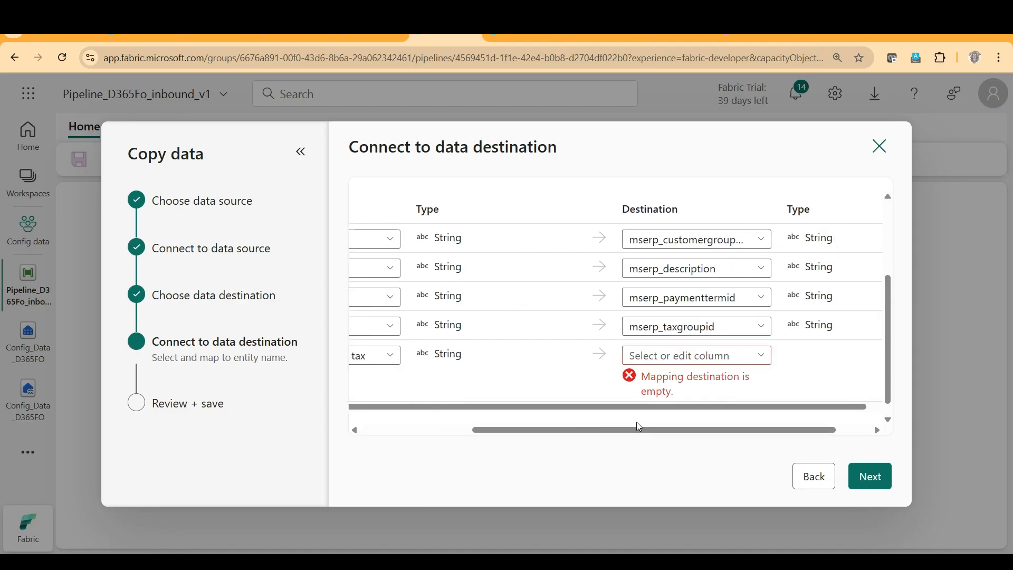
click(760, 354)
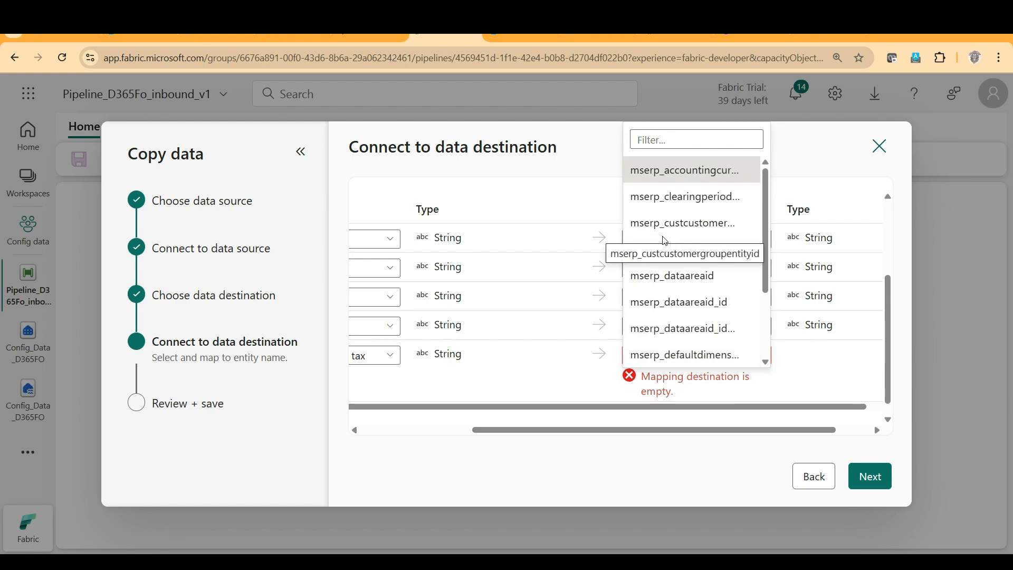
scroll(731, 291, down, 2)
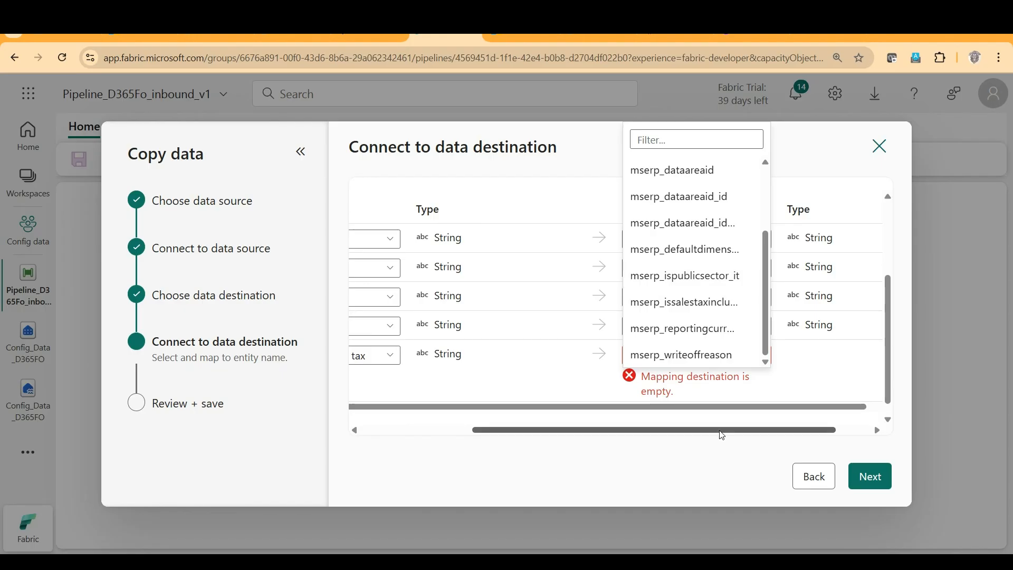
Change the new mapping's source column to mserp_custcustomergroupentityid and map it to the destination column mserp_custcustomergroupentityid.
drag(723, 435, 611, 433)
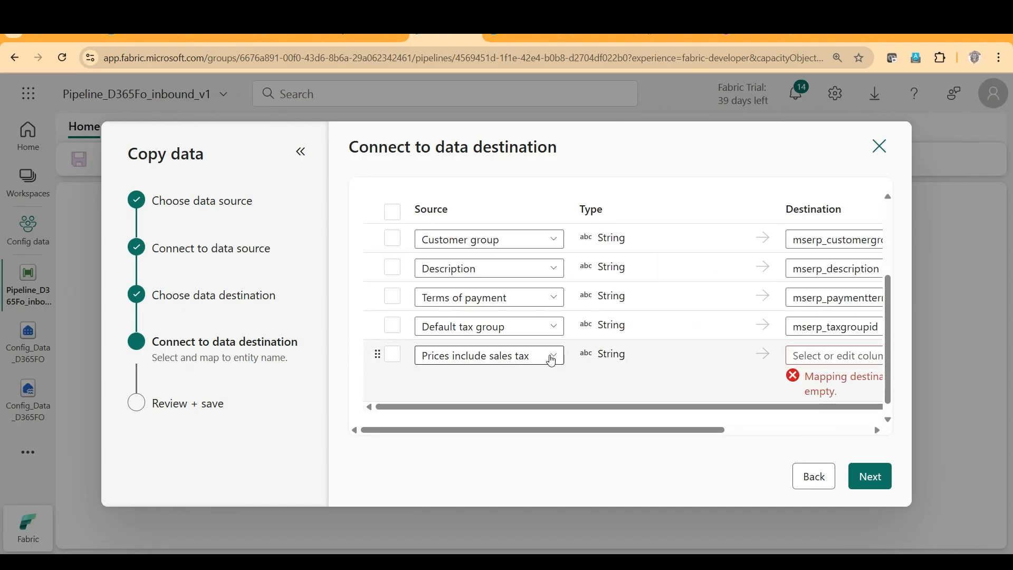
click(552, 361)
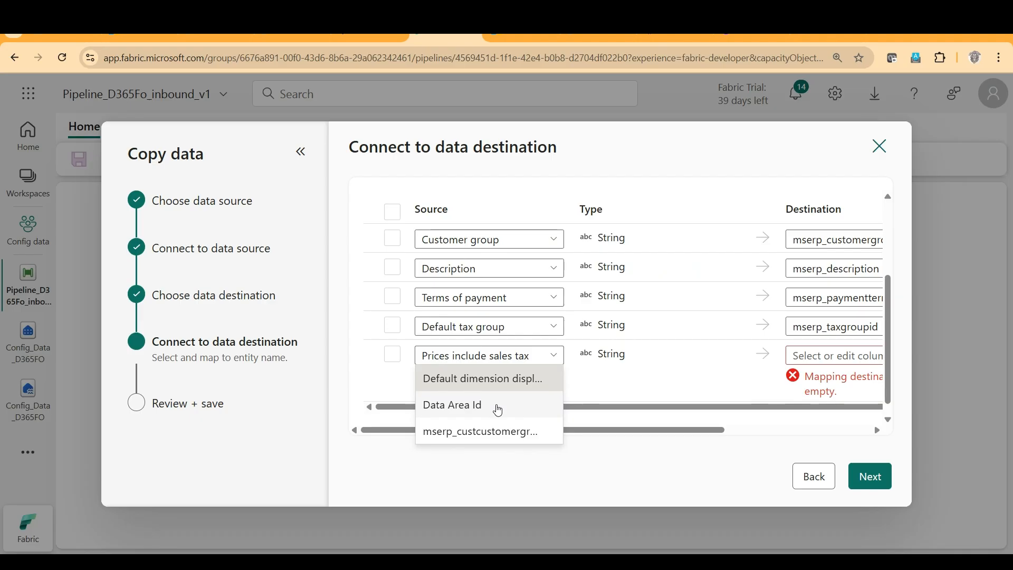
click(442, 432)
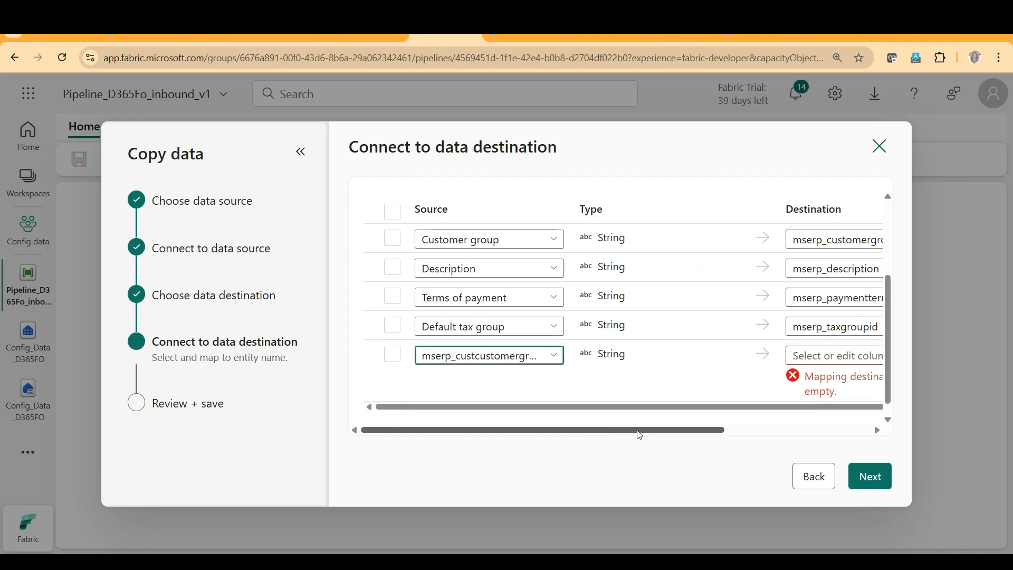
drag(637, 436, 794, 436)
click(711, 355)
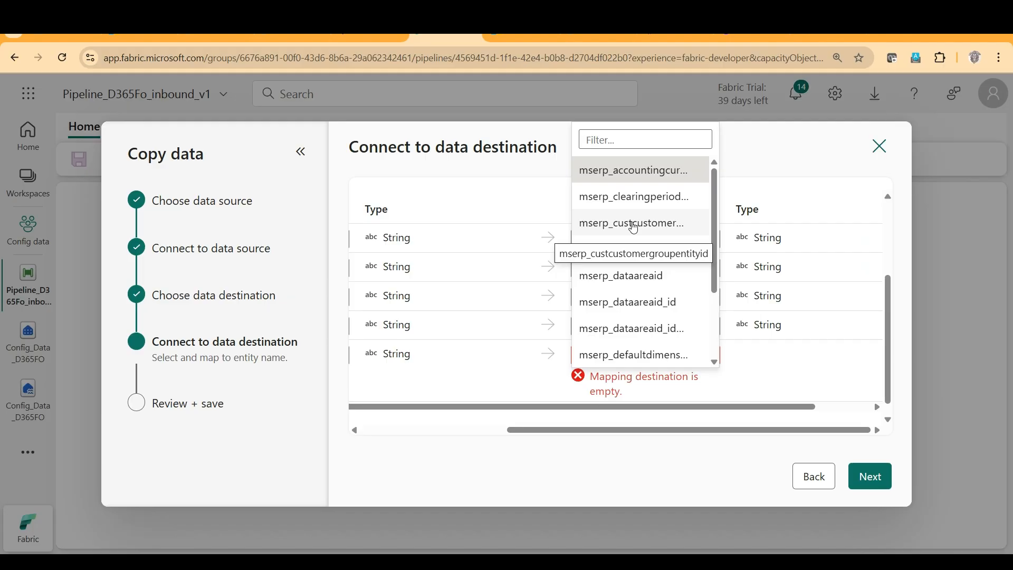
click(635, 228)
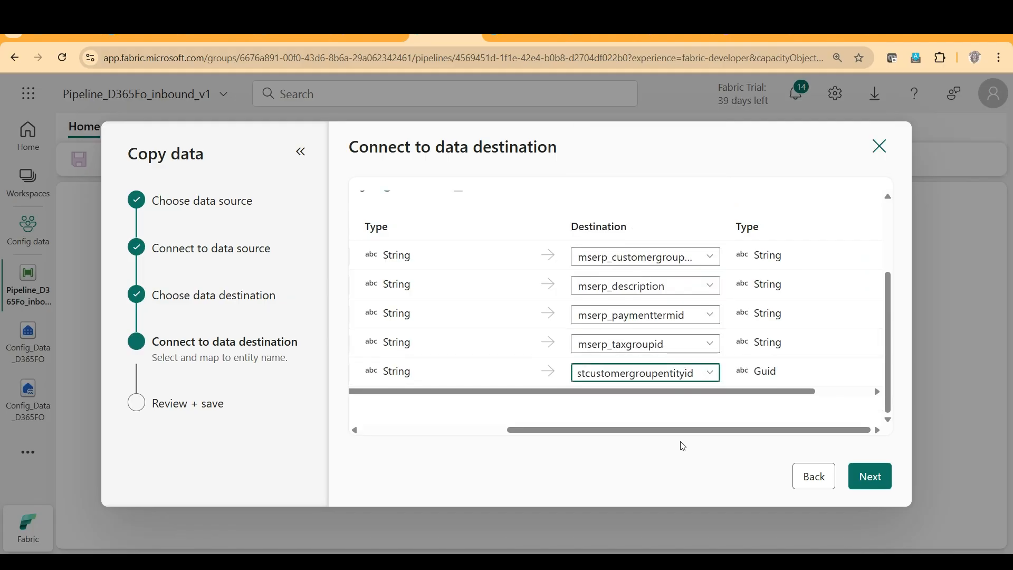
Accept the column mappings, check the source and destination in the copy summary, and save and run the copy activity.
drag(691, 434, 493, 436)
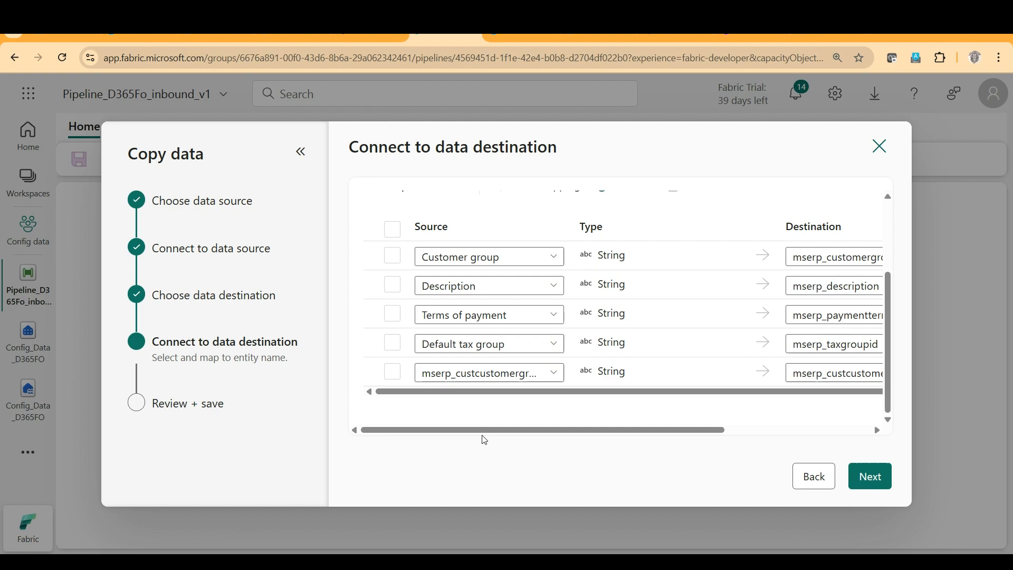
scroll(407, 237, up, 3)
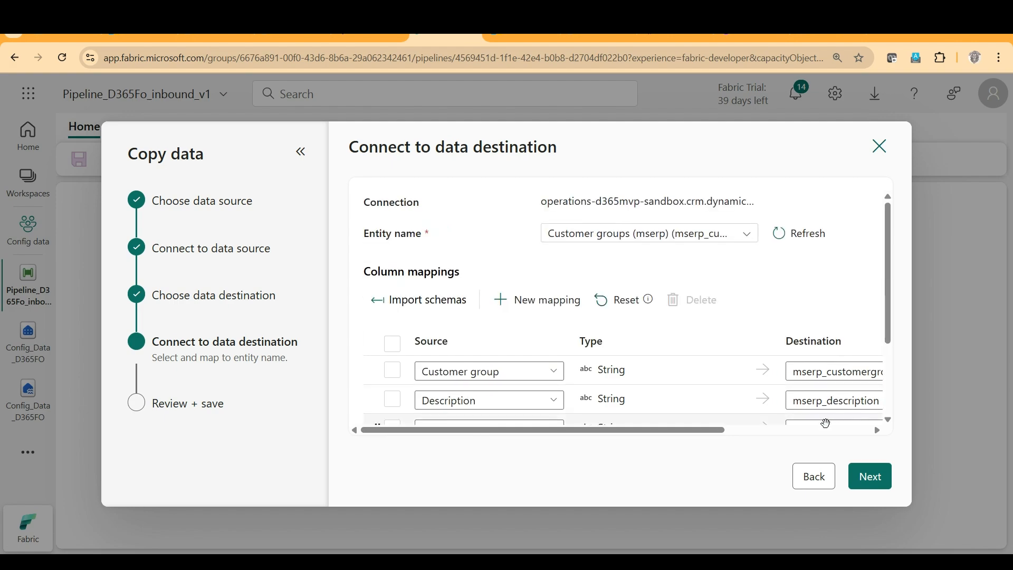
click(882, 485)
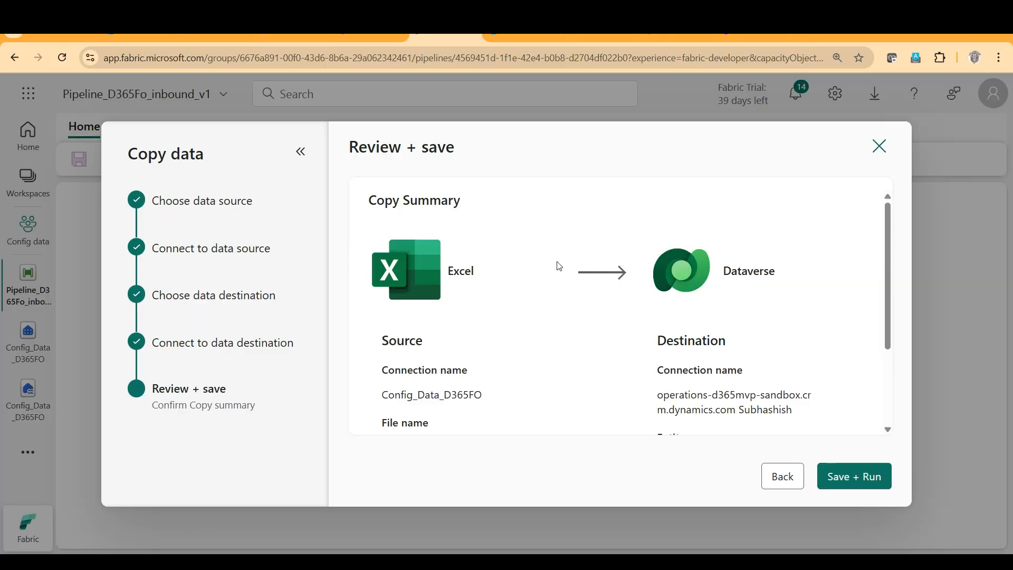
scroll(525, 254, down, 2)
scroll(526, 254, up, 2)
scroll(525, 255, down, 3)
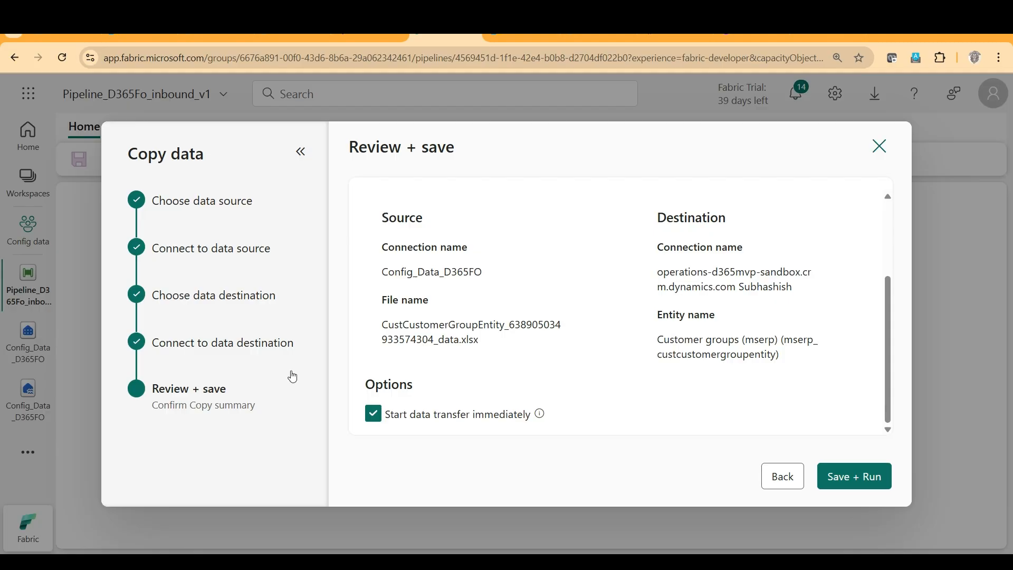
click(847, 479)
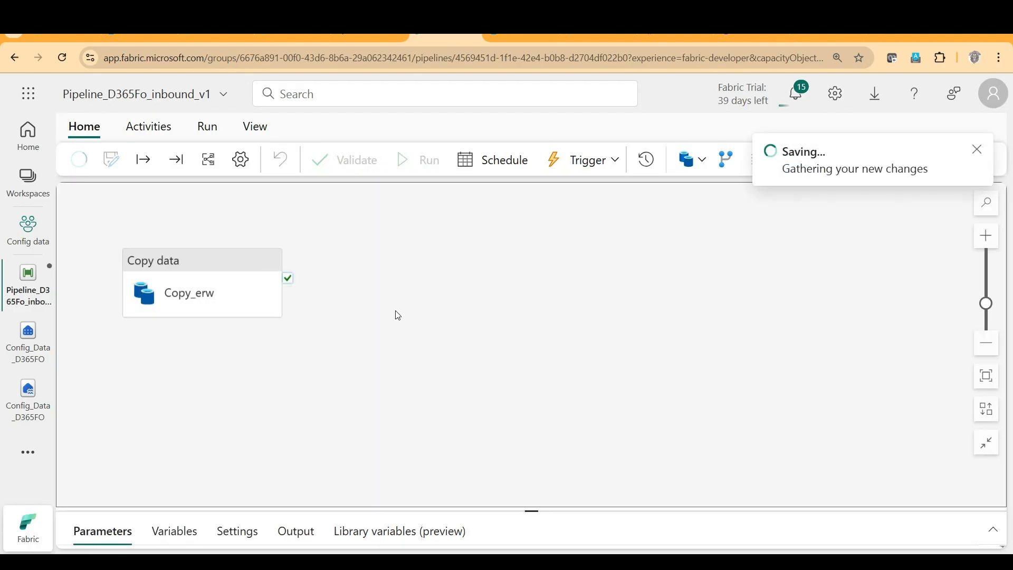
Check the notifications for the pipeline's save and run status.
scroll(348, 346, down, 5)
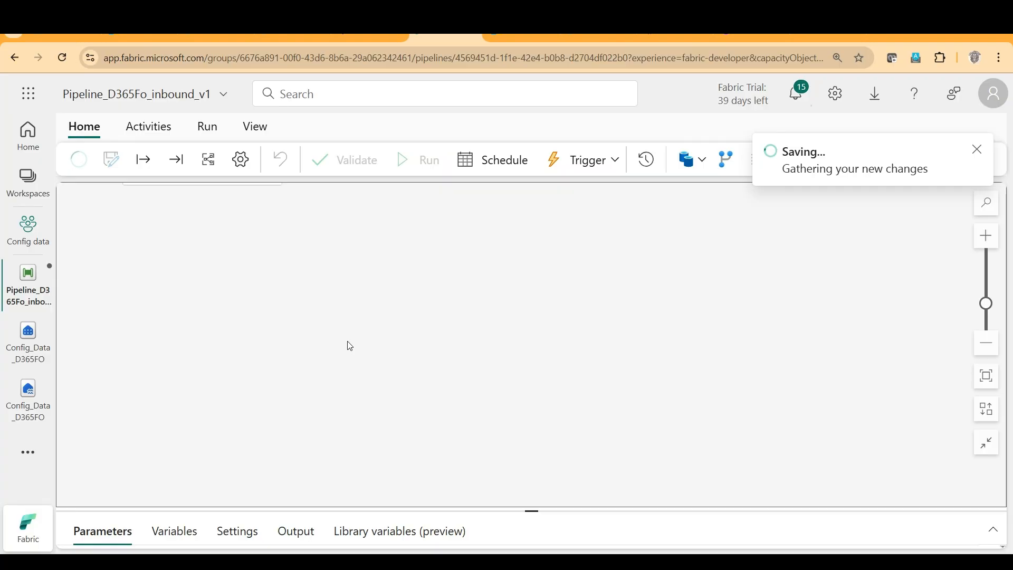
scroll(349, 346, up, 3)
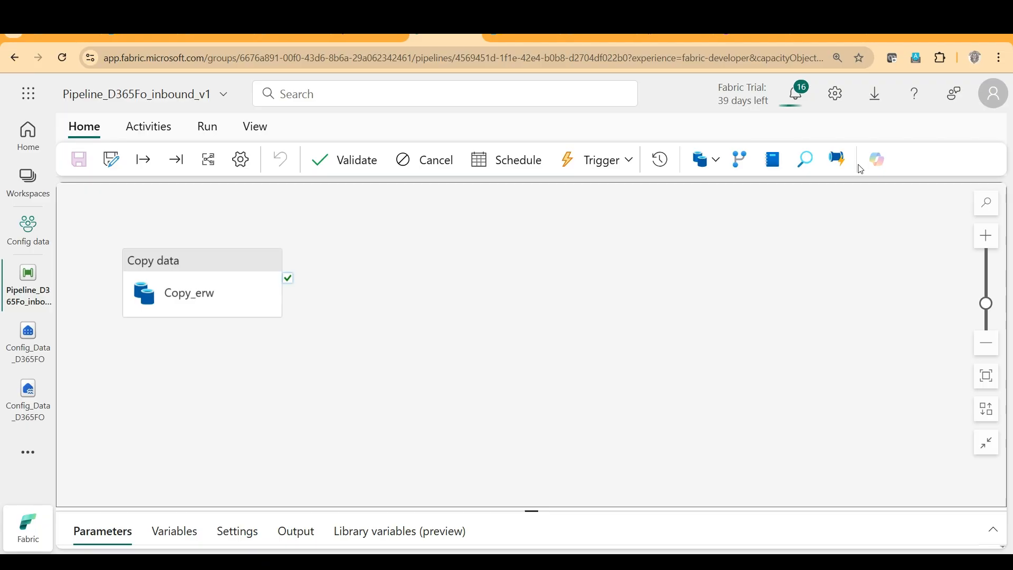
click(798, 94)
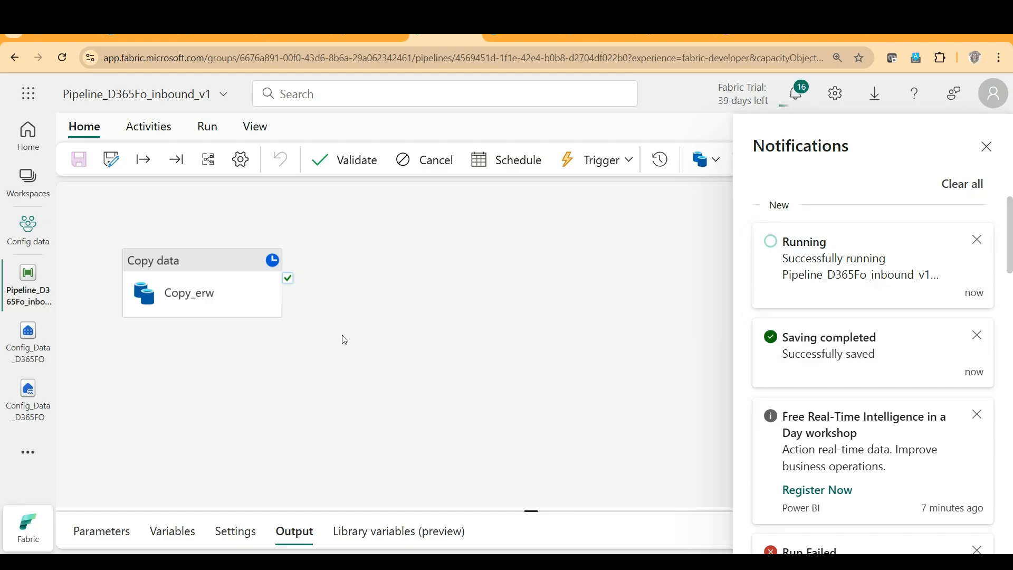
click(990, 154)
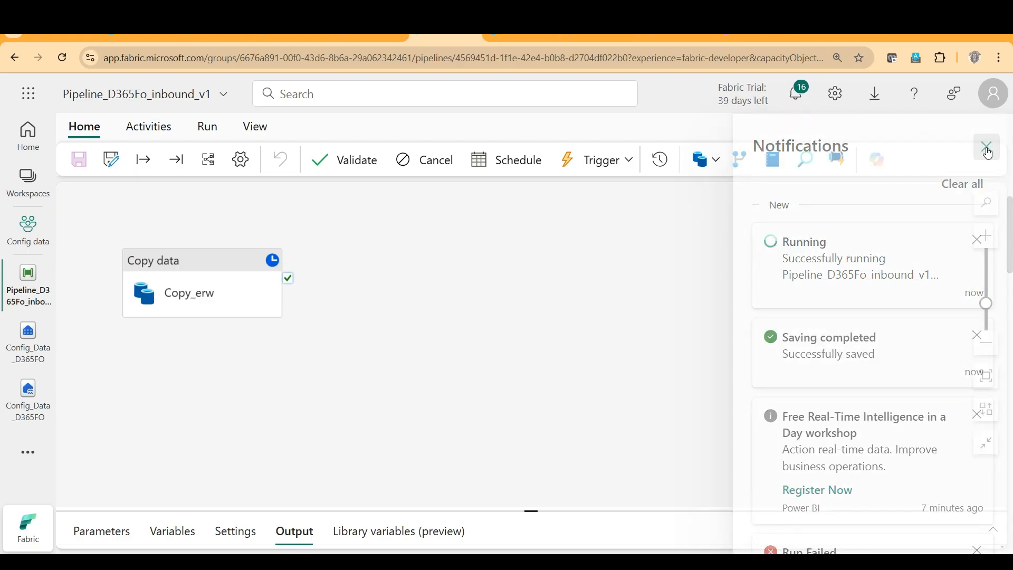
View the recent runs of Pipeline_D365Fo_inbound_v1 and open its run from the Monitor page.
click(662, 160)
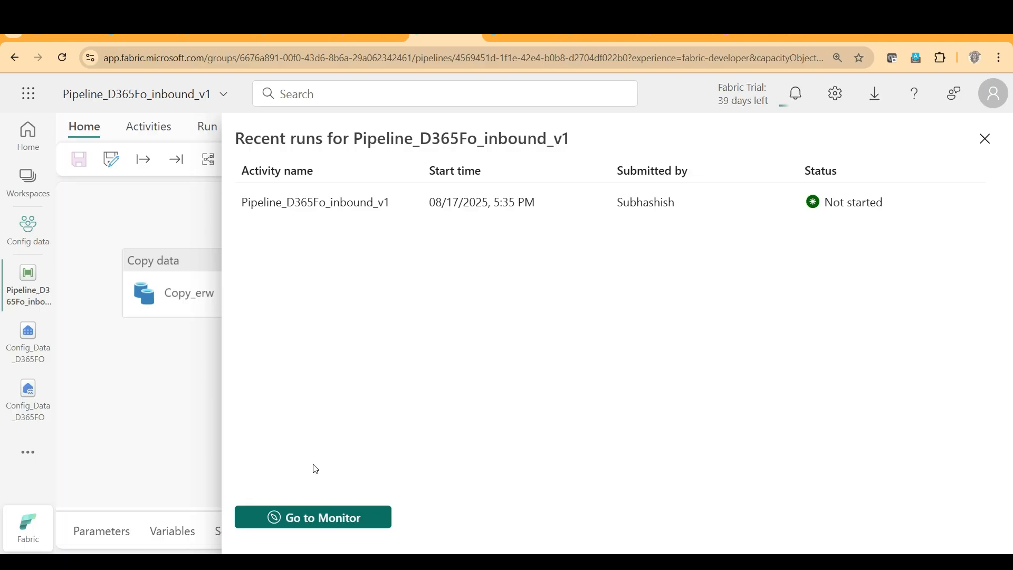
click(306, 527)
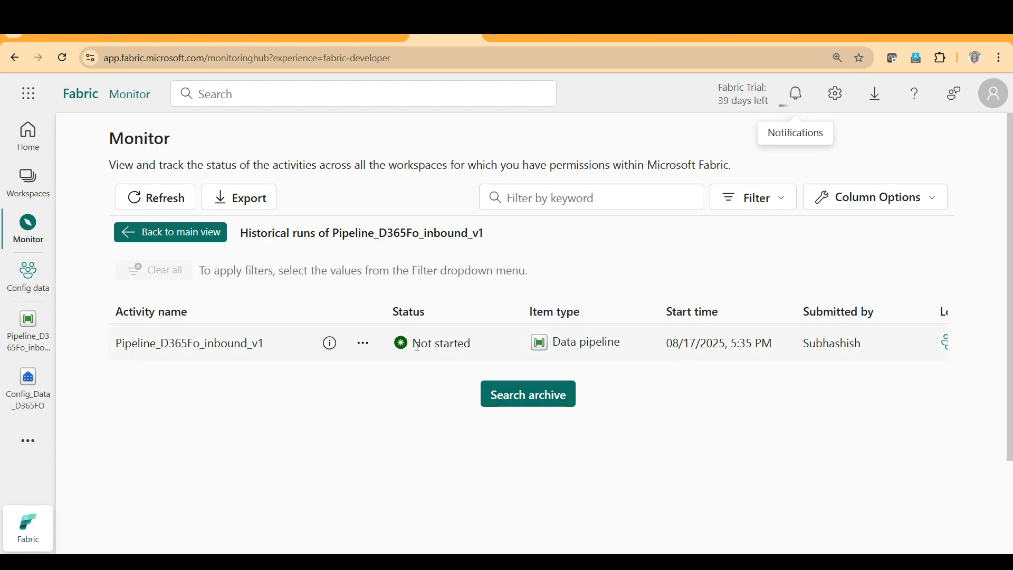
click(228, 348)
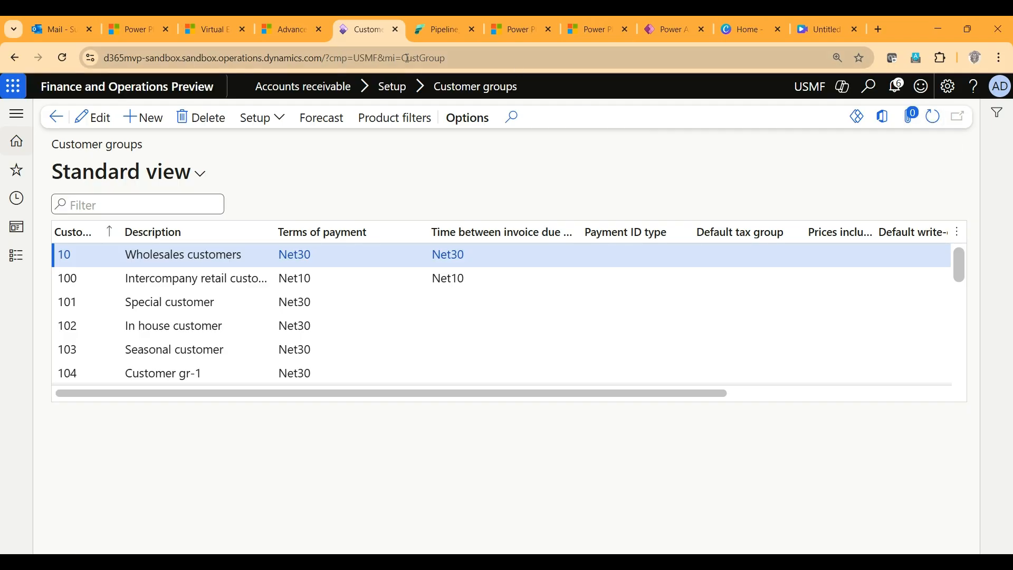
Refresh the Customer groups list in Finance and Operations and examine the group IDs, descriptions and terms of payment for newly loaded records.
click(933, 119)
scroll(309, 299, down, 1)
scroll(311, 299, down, 2)
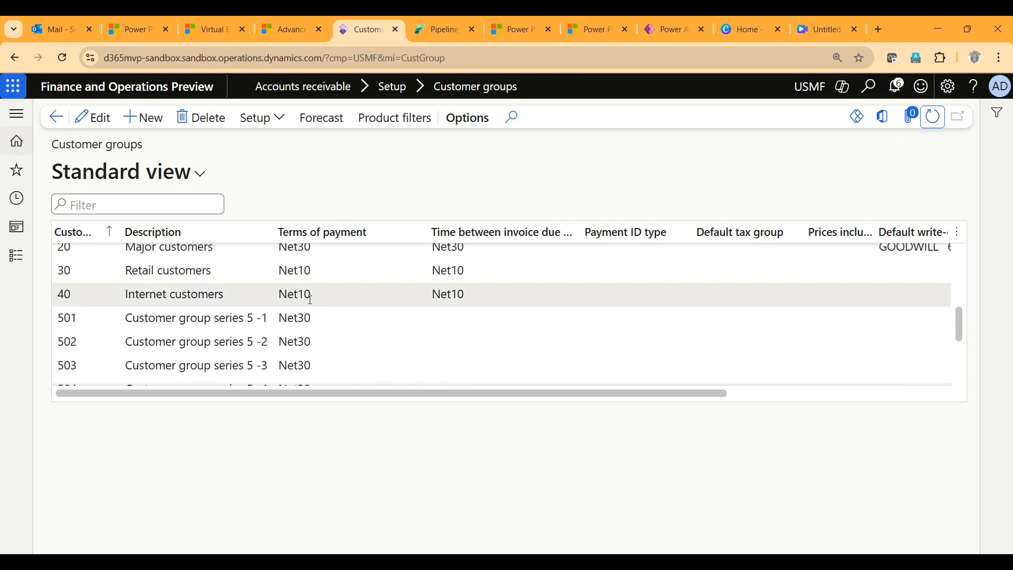
scroll(100, 325, down, 2)
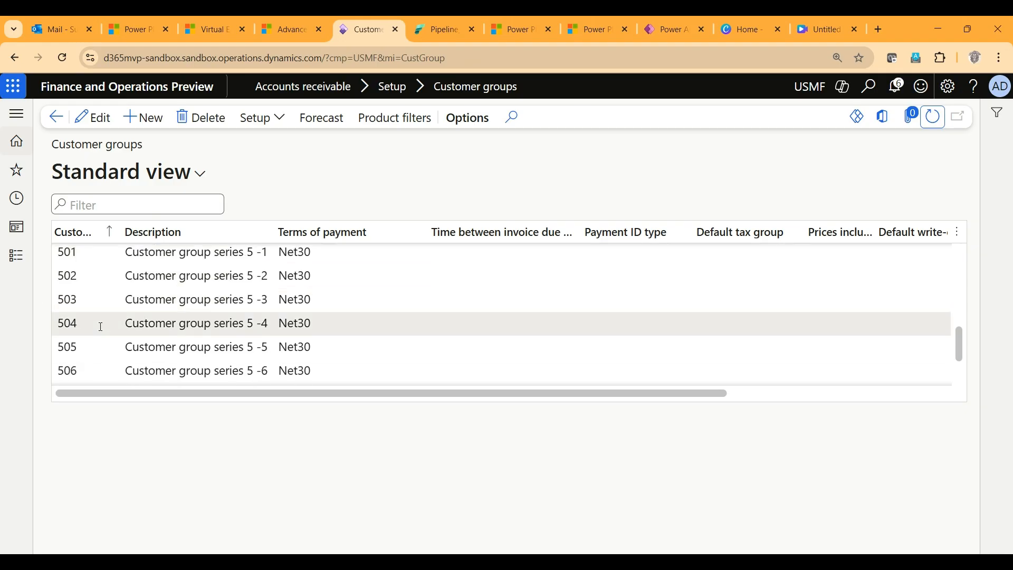
scroll(101, 326, up, 3)
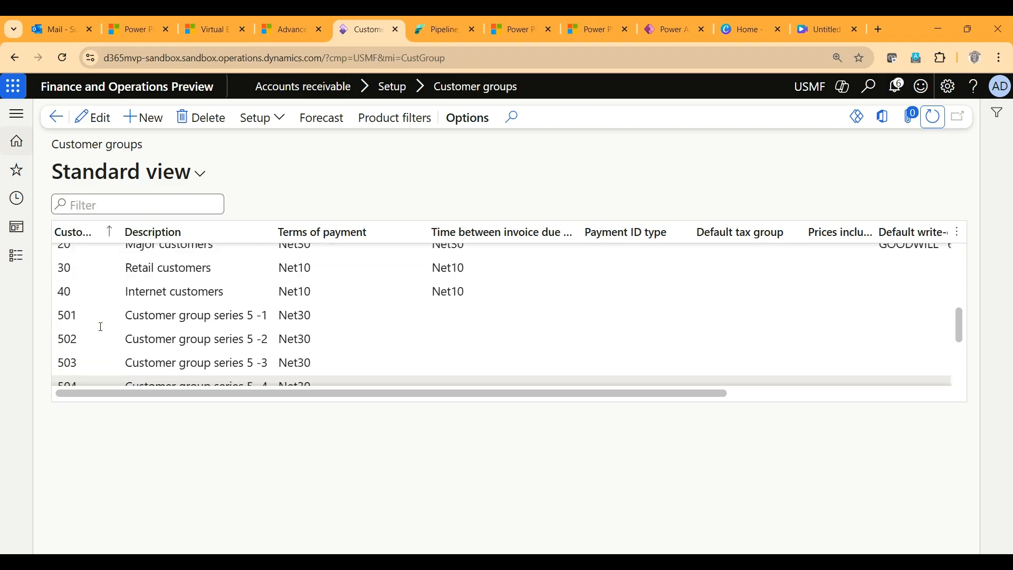
scroll(100, 326, down, 1)
scroll(100, 326, down, 1)
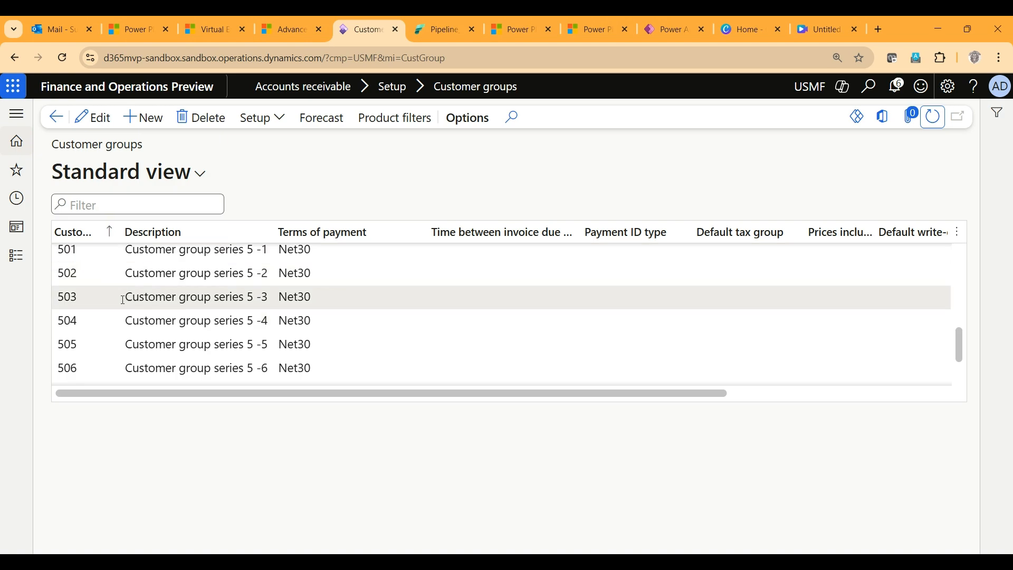
scroll(132, 295, up, 1)
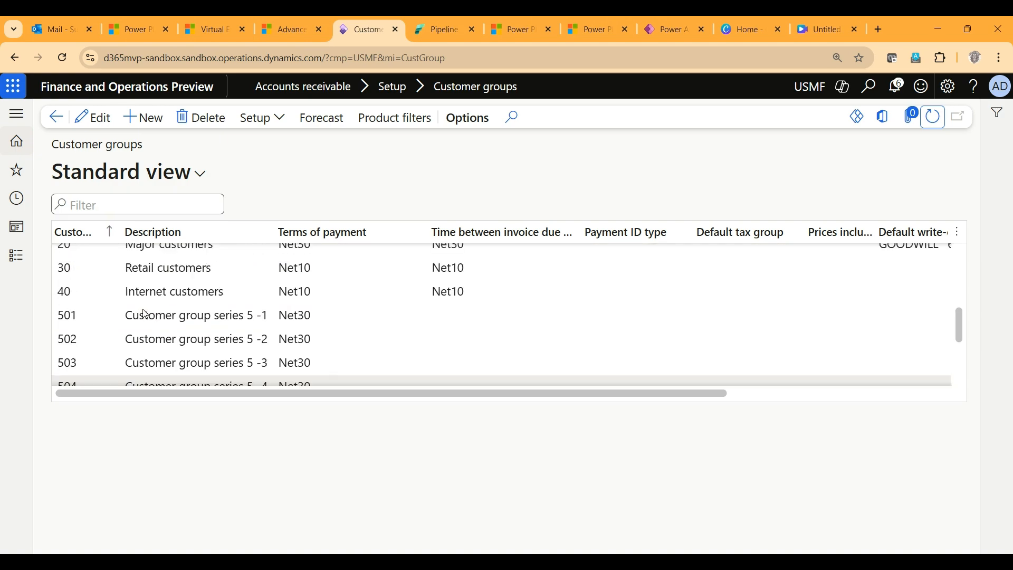
scroll(144, 309, down, 1)
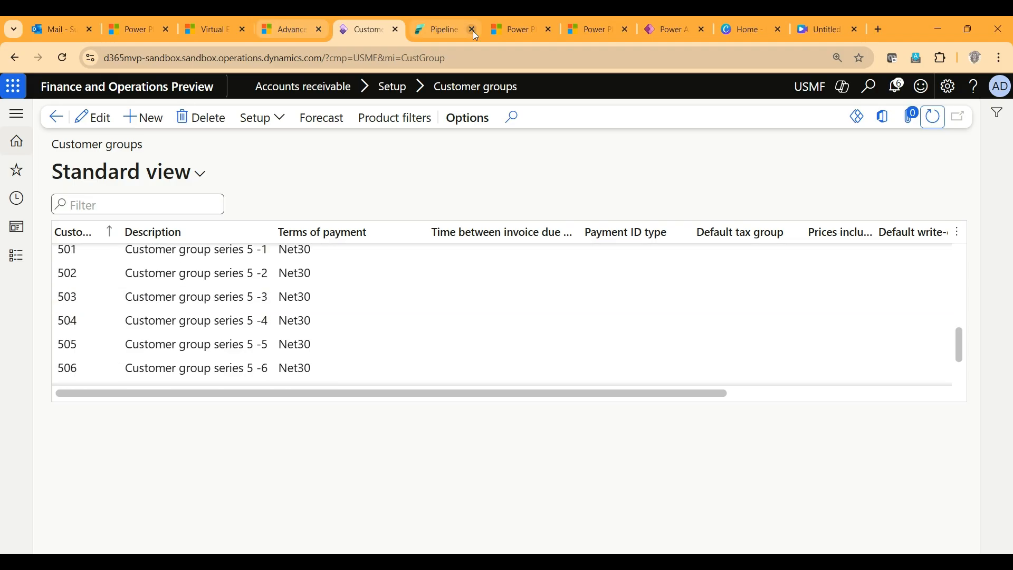
Switch back to the Pipeline_D365Fo_inbound_v1 pipeline in Fabric.
click(428, 34)
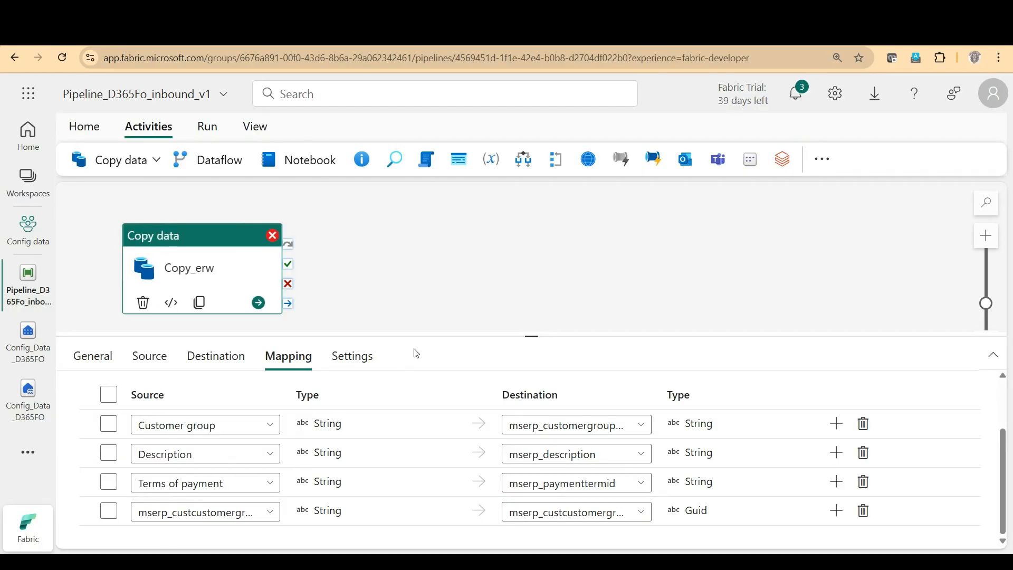